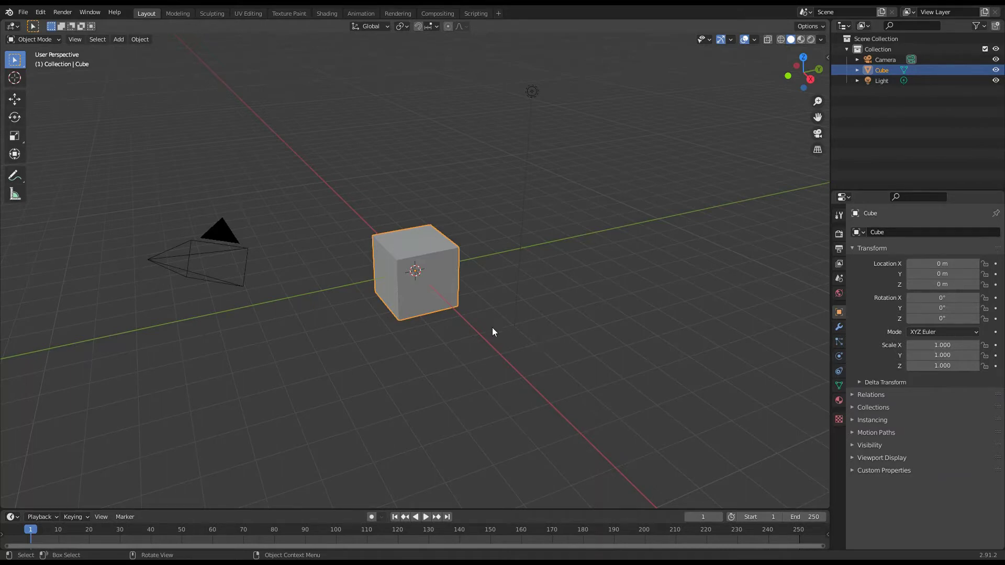
{"action": "left_click", "coordinate": [23, 12]}
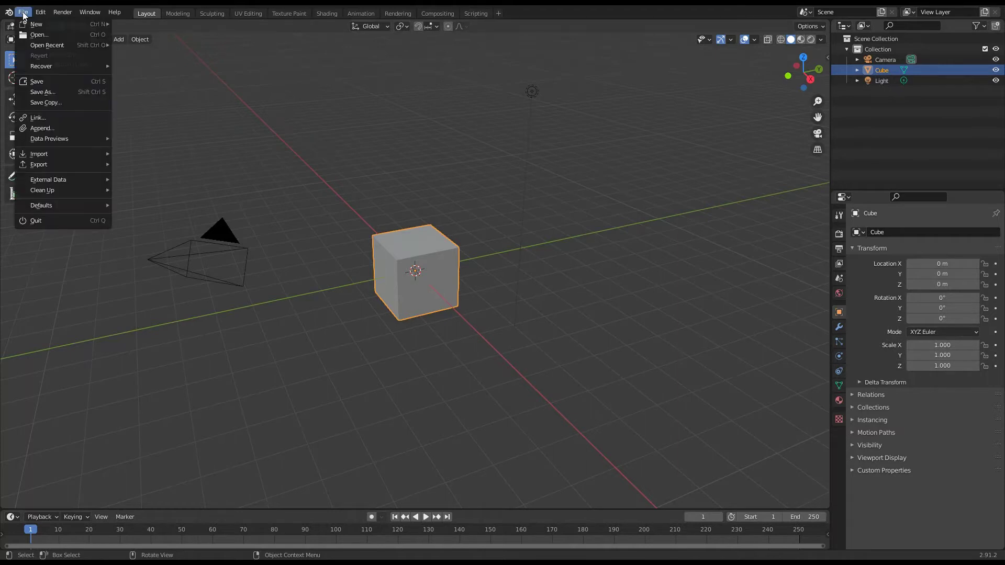
{"action": "mouse_move", "coordinate": [44, 206]}
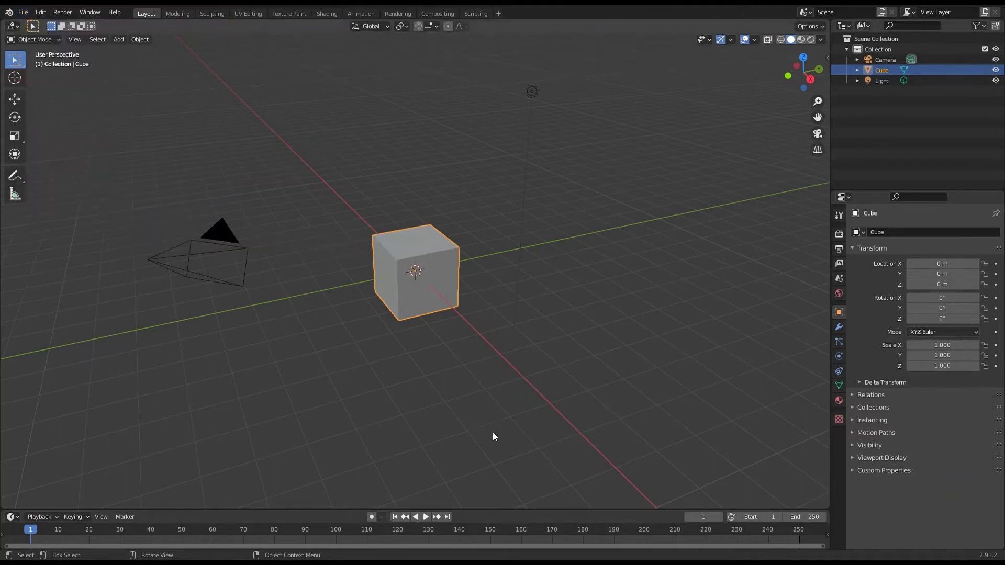
Delete all the default objects from the scene: the camera, the cube and the light
{"action": "left_click", "coordinate": [459, 404]}
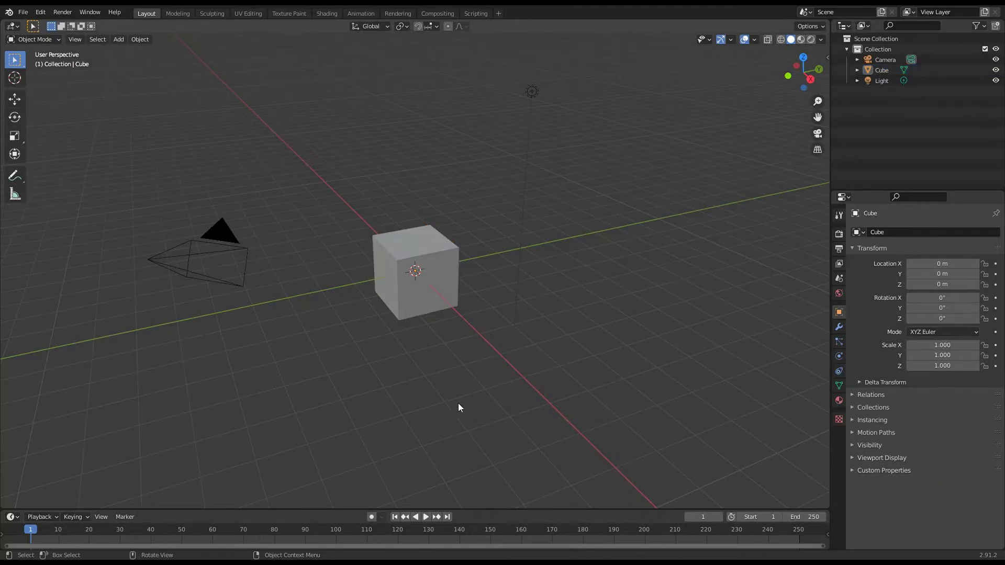
{"action": "key", "text": "a"}
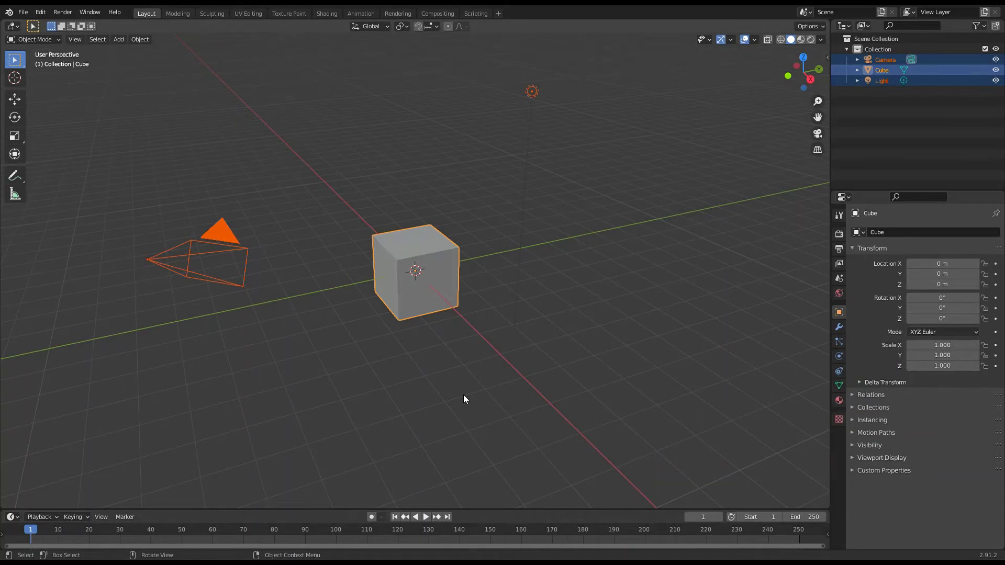
{"action": "key", "text": "x"}
{"action": "left_click", "coordinate": [463, 395]}
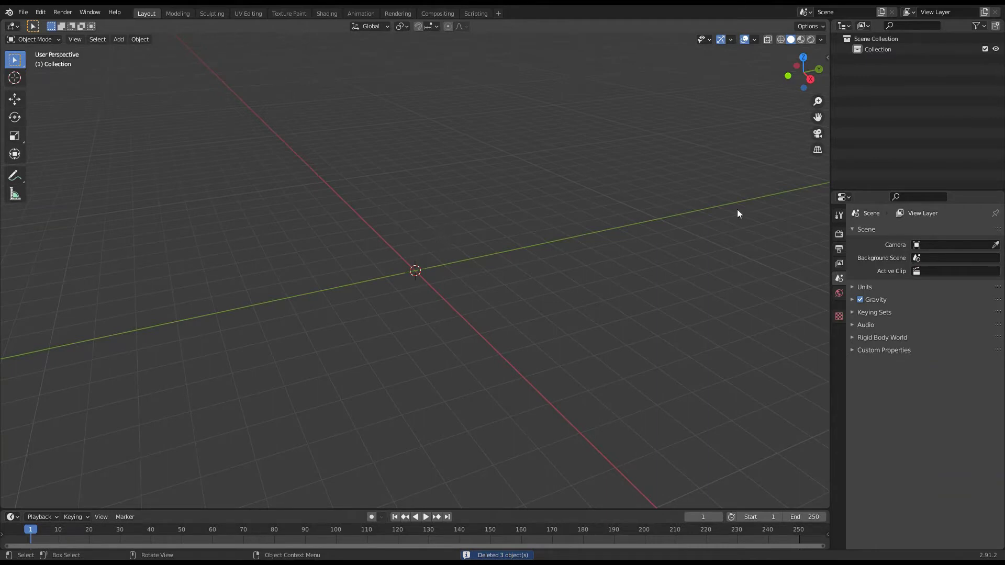
Switch the 3D viewport to orthographic projection and widen it by narrowing the Outliner and Properties editors
{"action": "left_click", "coordinate": [816, 151]}
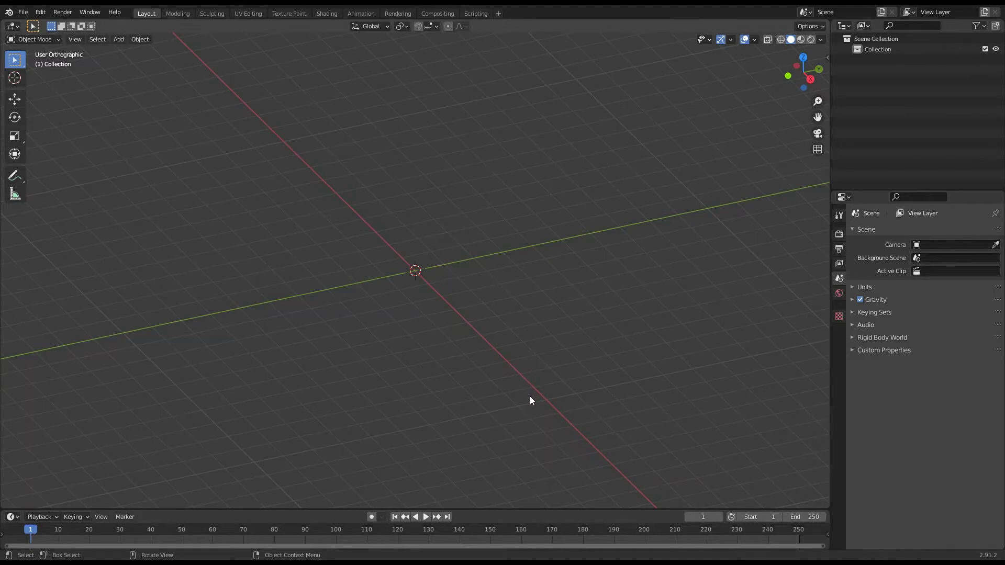
{"action": "middle_click_drag", "start_coordinate": [530, 397], "coordinate": [537, 387]}
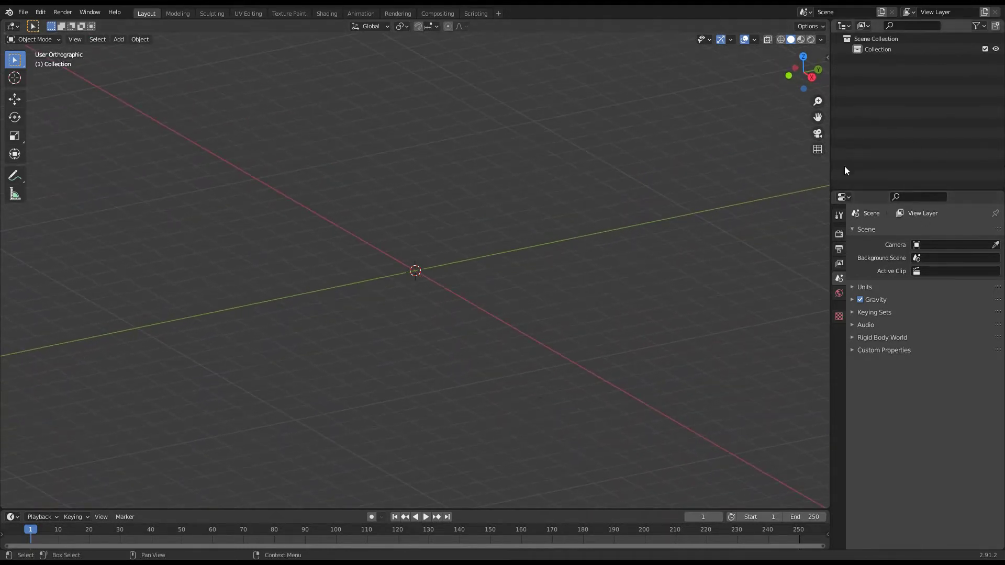
{"action": "left_click_drag", "start_coordinate": [831, 180], "coordinate": [880, 182]}
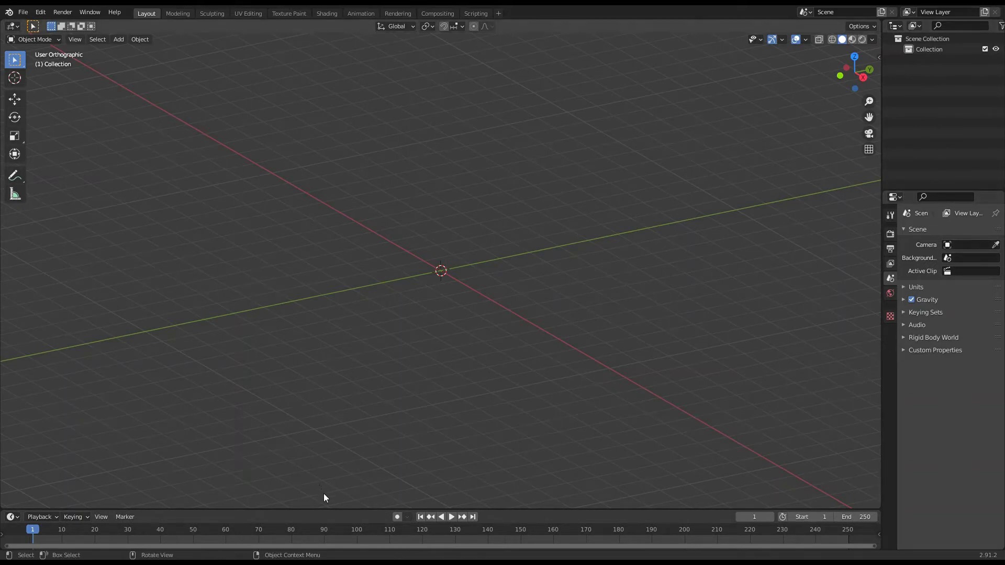
Remove the timeline by joining its area into the 3D viewport
{"action": "right_click", "coordinate": [384, 515]}
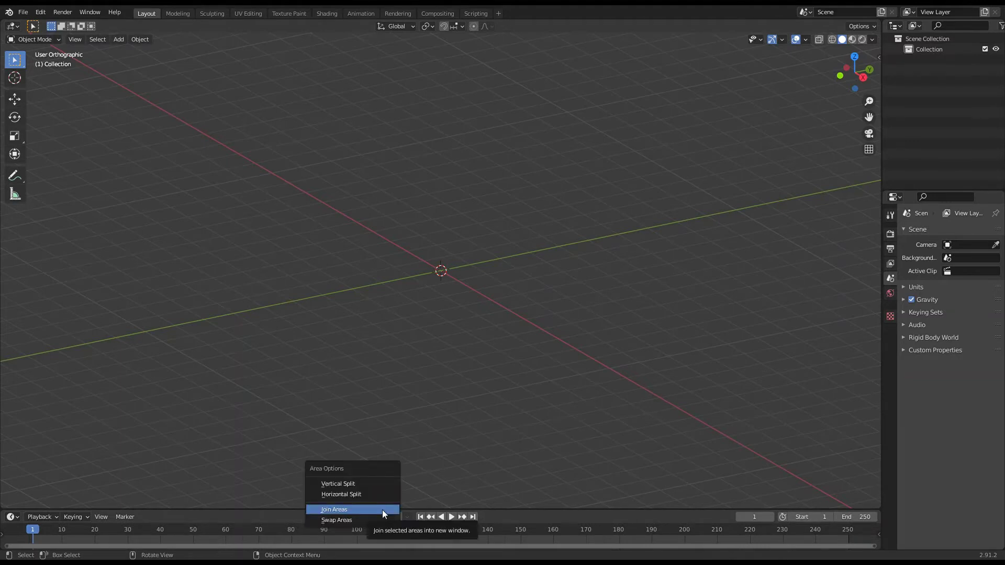
{"action": "left_click", "coordinate": [382, 510]}
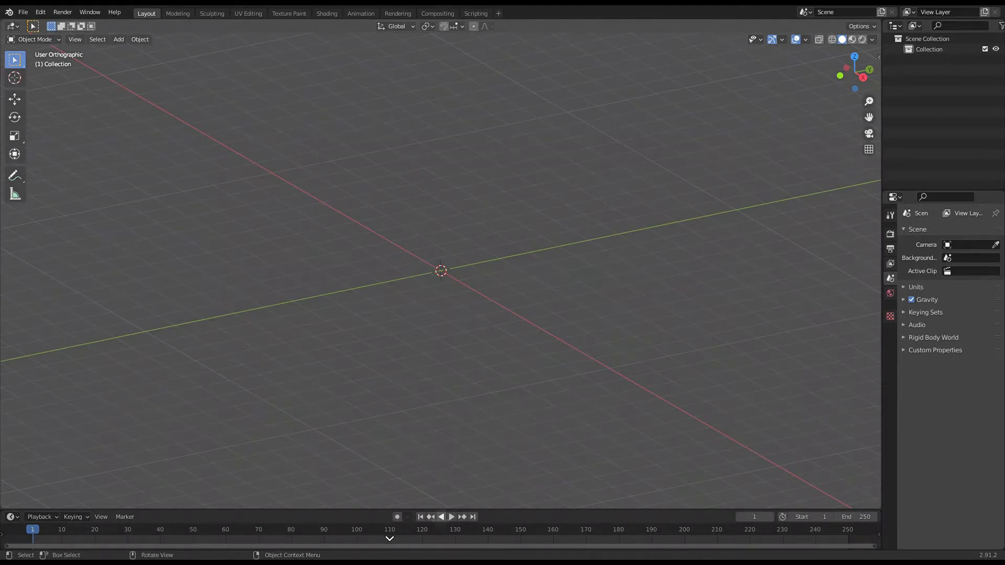
{"action": "left_click", "coordinate": [388, 537]}
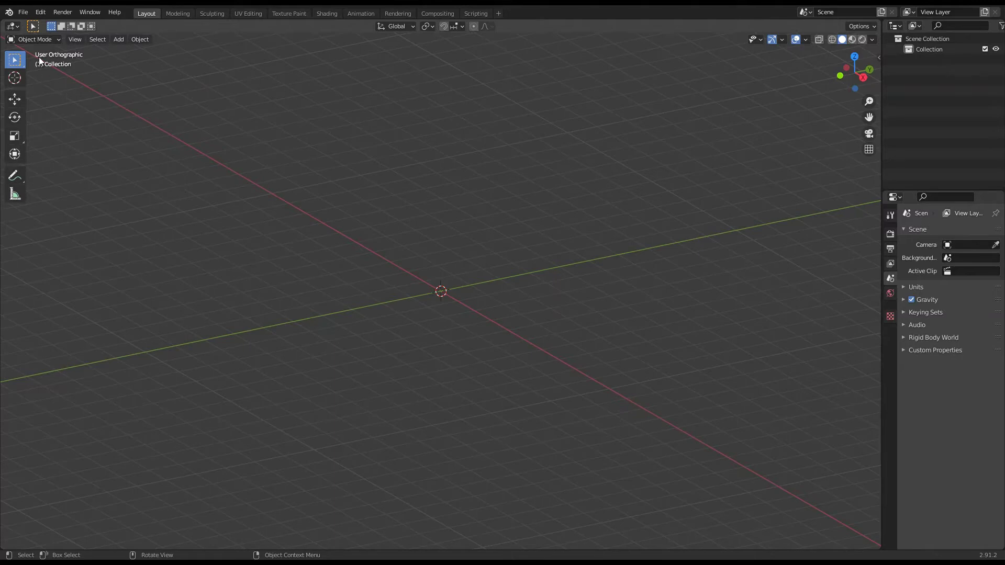
Save the current scene and layout as the startup file
{"action": "left_click", "coordinate": [23, 12]}
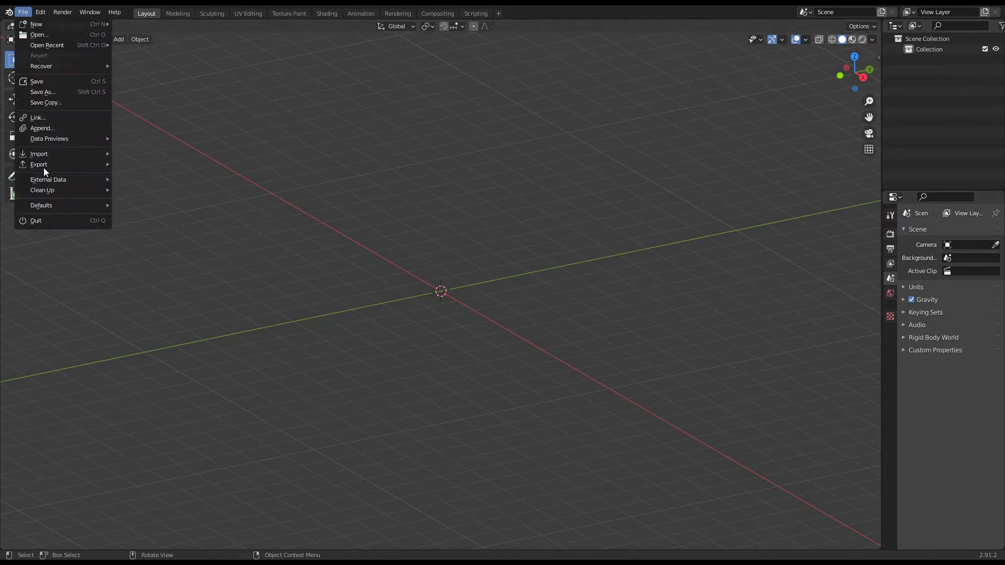
{"action": "mouse_move", "coordinate": [47, 203]}
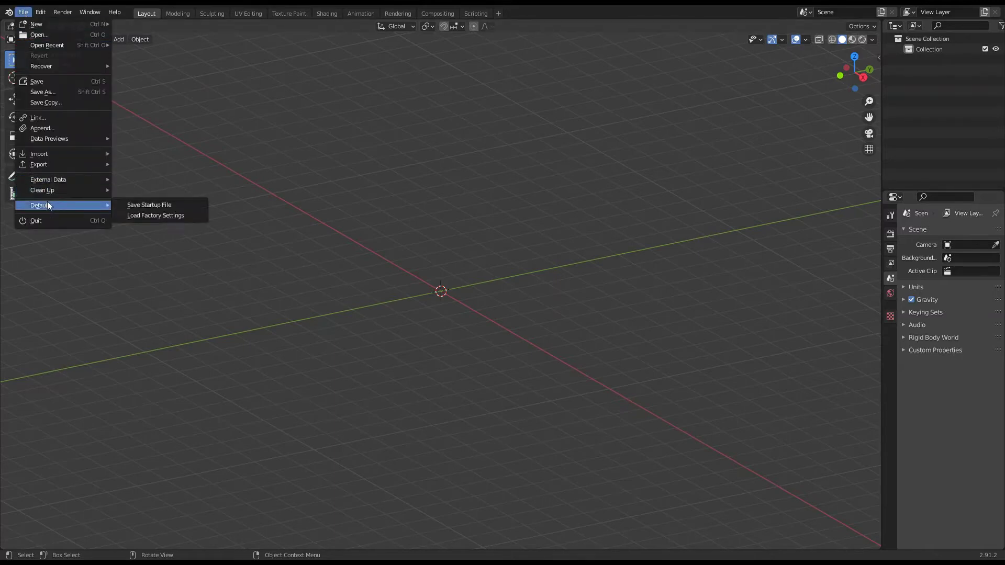
{"action": "left_click", "coordinate": [140, 206]}
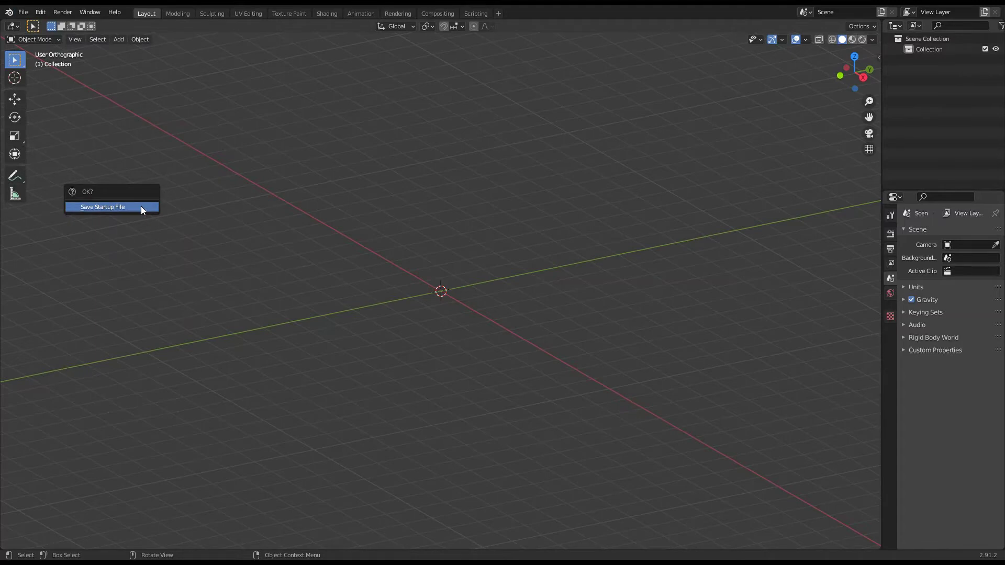
{"action": "left_click", "coordinate": [108, 207]}
Add a UV sphere mesh at the scene origin
{"action": "middle_click_drag", "start_coordinate": [409, 401], "coordinate": [335, 249]}
{"action": "left_click", "coordinate": [119, 39]}
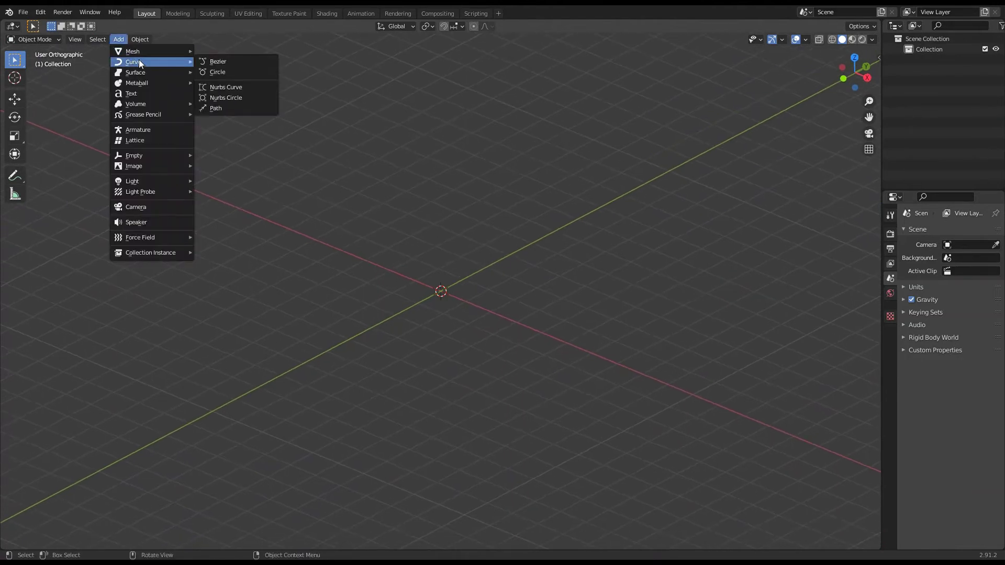
{"action": "mouse_move", "coordinate": [174, 52]}
{"action": "left_click", "coordinate": [224, 86]}
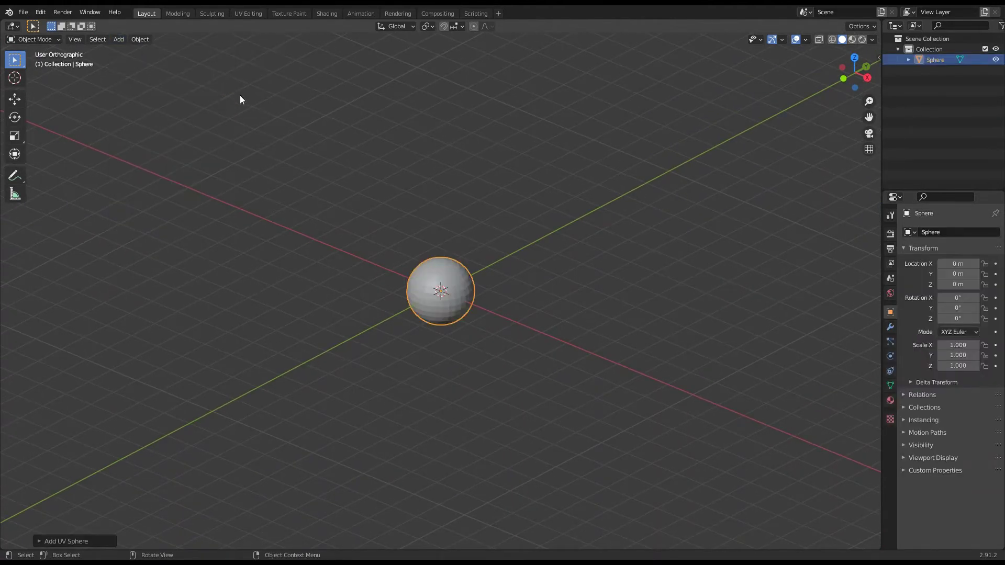
{"action": "middle_click_drag", "start_coordinate": [583, 365], "coordinate": [601, 348]}
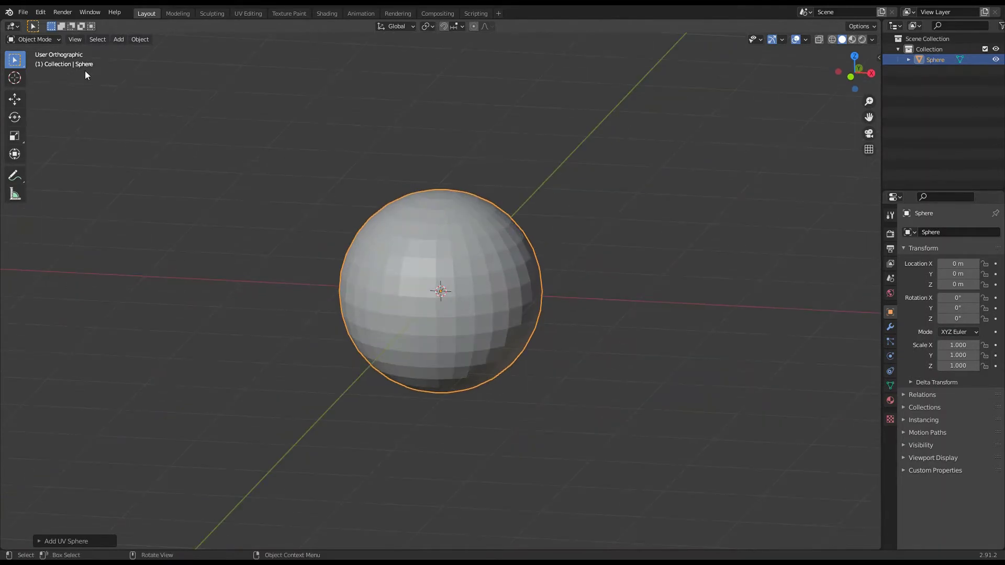
Start a new General file without saving the changes to the sphere scene
{"action": "left_click", "coordinate": [26, 11]}
{"action": "mouse_move", "coordinate": [32, 24]}
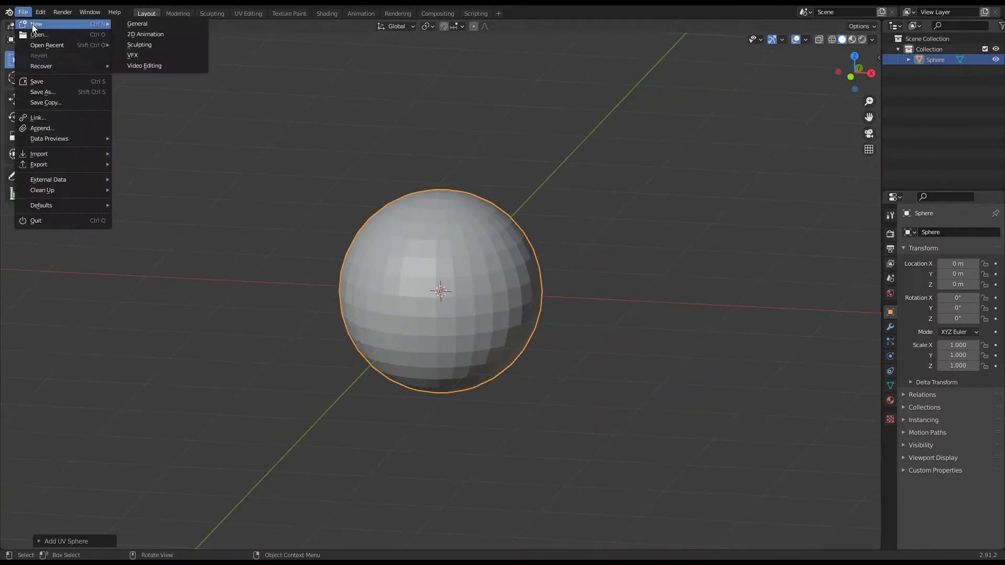
{"action": "left_click", "coordinate": [142, 23]}
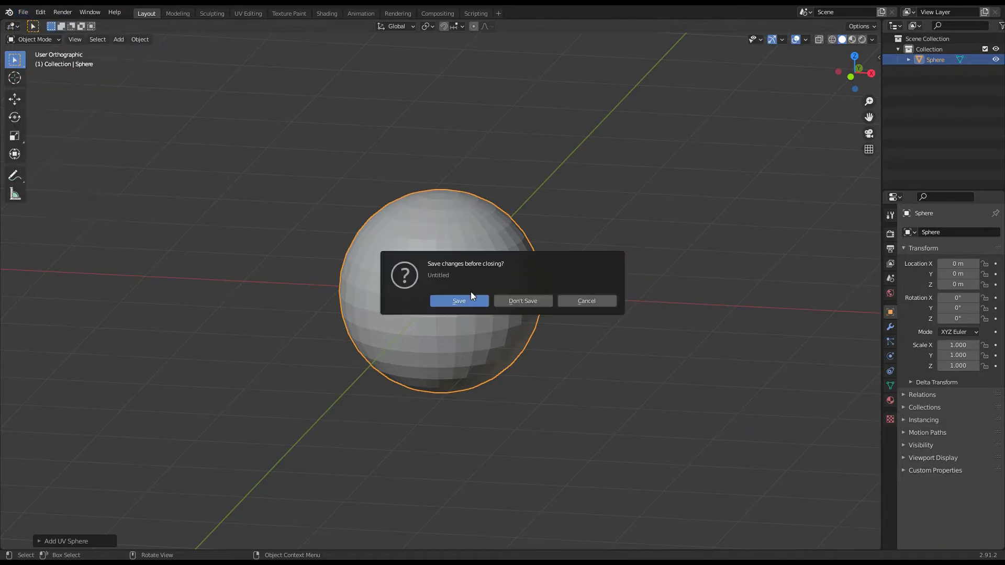
{"action": "left_click", "coordinate": [528, 301]}
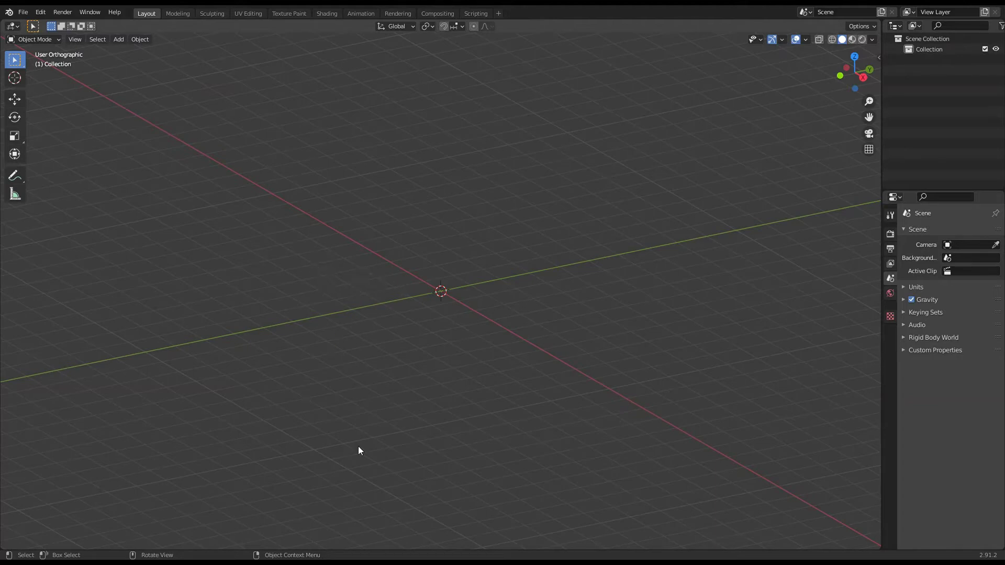
Load the factory settings to restore the default scene and layout
{"action": "left_click", "coordinate": [23, 13]}
{"action": "mouse_move", "coordinate": [43, 207]}
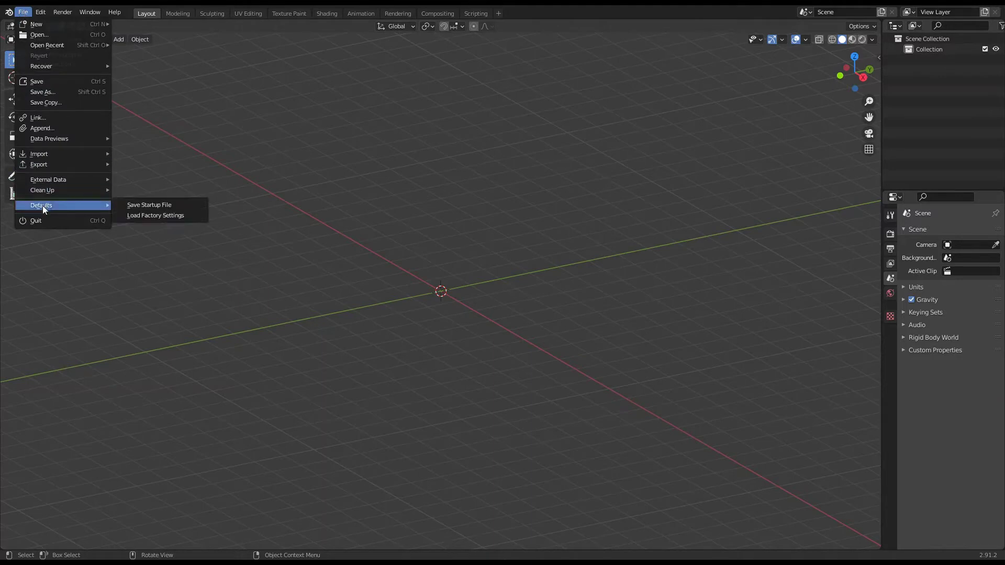
{"action": "left_click", "coordinate": [139, 215]}
{"action": "left_click", "coordinate": [114, 214]}
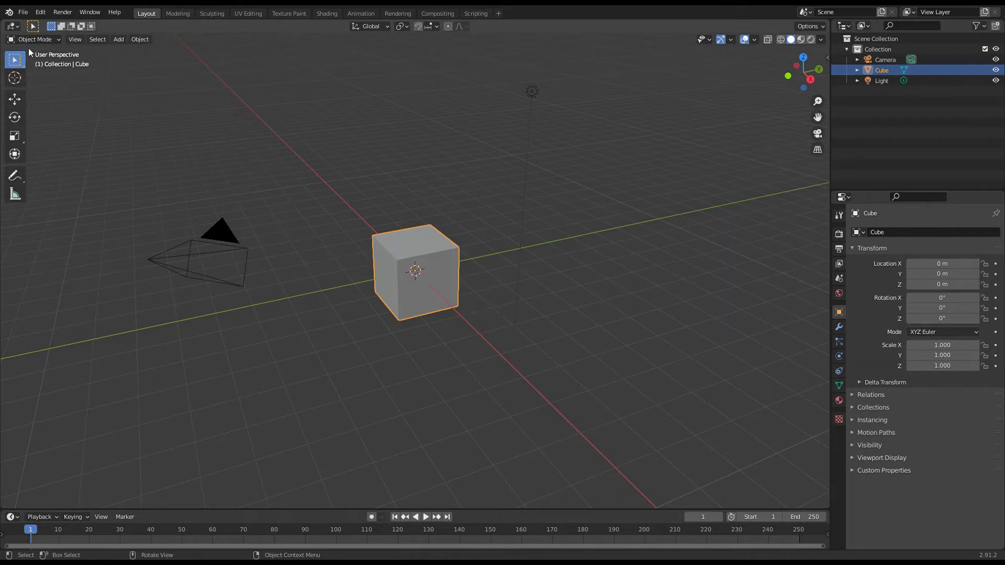
Create a new General file from the saved custom startup scene
{"action": "left_click", "coordinate": [23, 12]}
{"action": "mouse_move", "coordinate": [36, 24]}
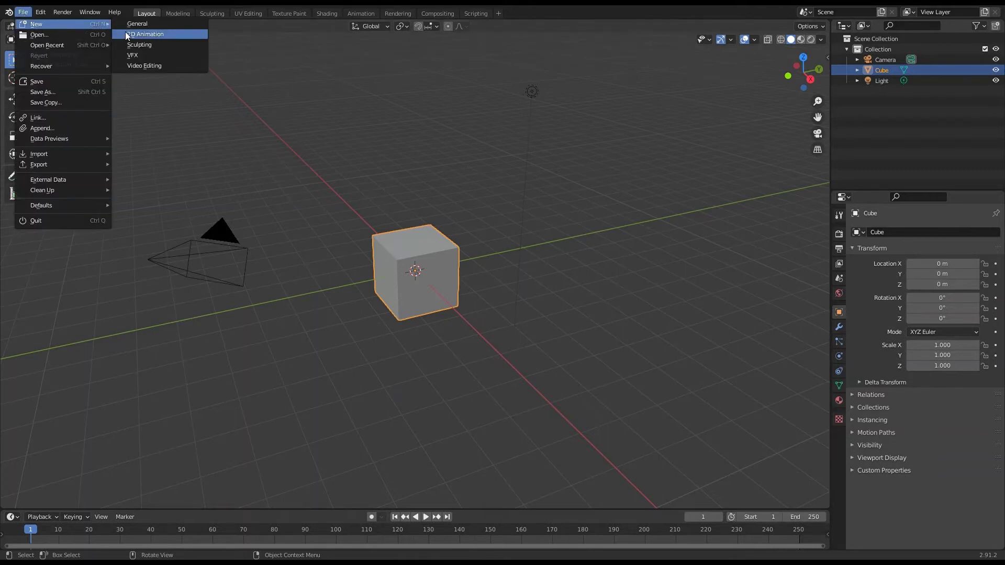
{"action": "left_click", "coordinate": [130, 23]}
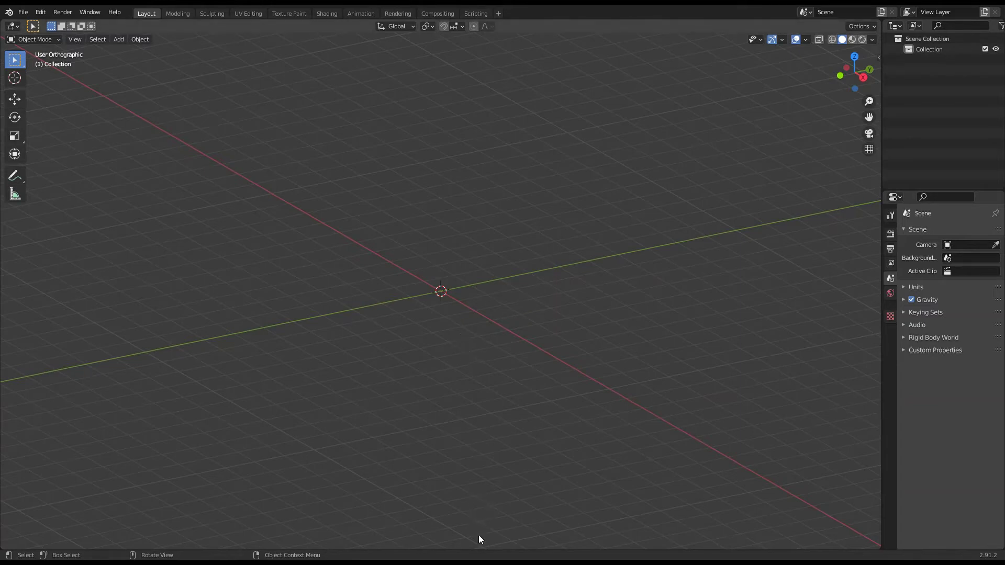
Split the 3D viewport vertically into two viewports, with the divider slightly past its middle
{"action": "right_click", "coordinate": [885, 258]}
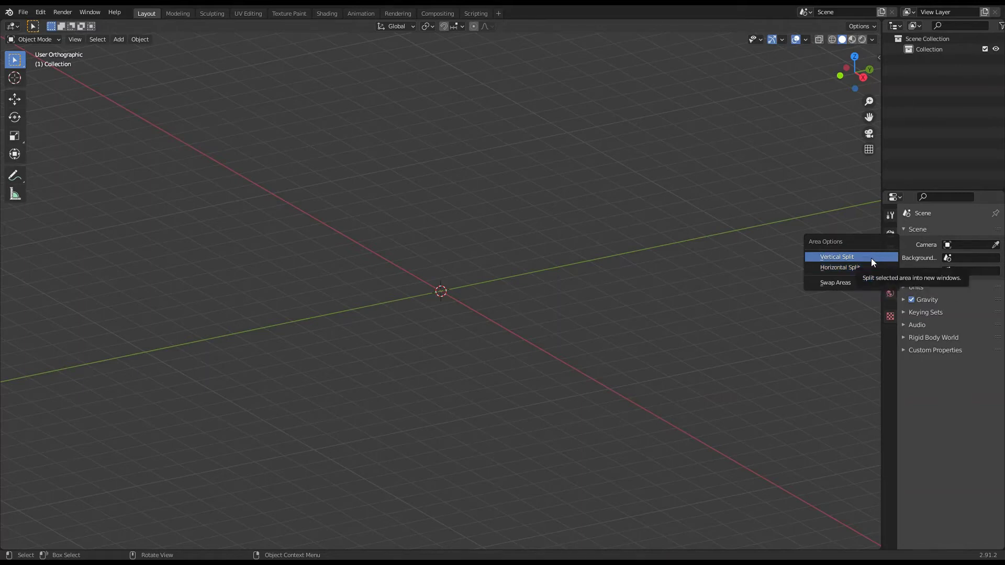
{"action": "left_click", "coordinate": [871, 259]}
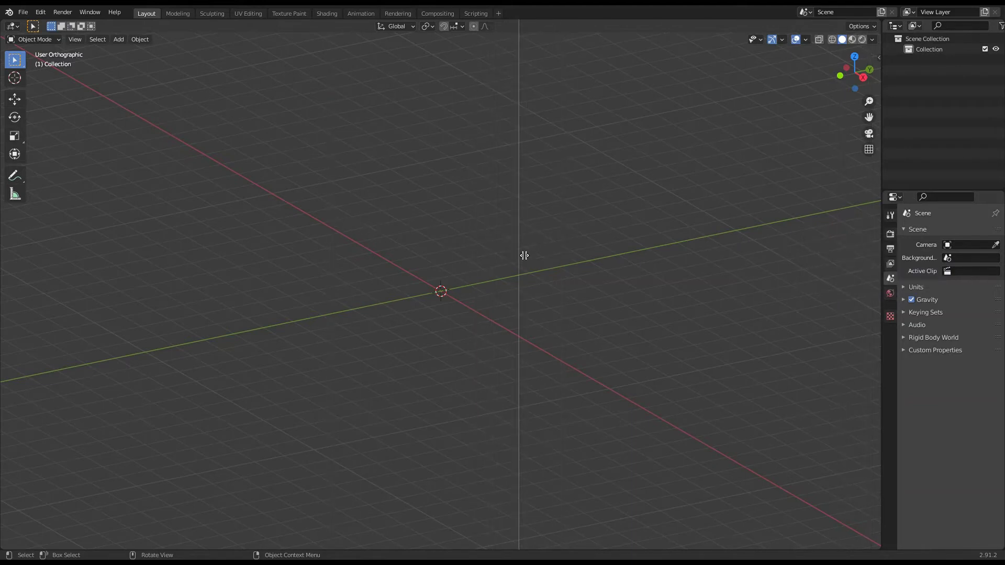
{"action": "left_click", "coordinate": [522, 253]}
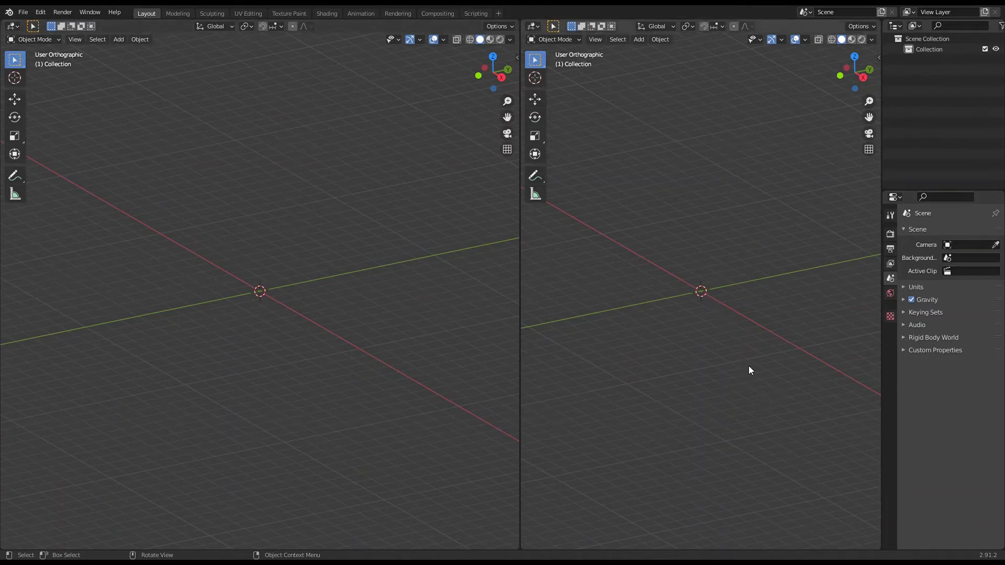
Add a UV sphere mesh at the origin of the scene shown in both viewports
{"action": "left_click_drag", "start_coordinate": [749, 366], "coordinate": [728, 384]}
{"action": "middle_click_drag", "start_coordinate": [715, 340], "coordinate": [726, 367]}
{"action": "left_click", "coordinate": [119, 39]}
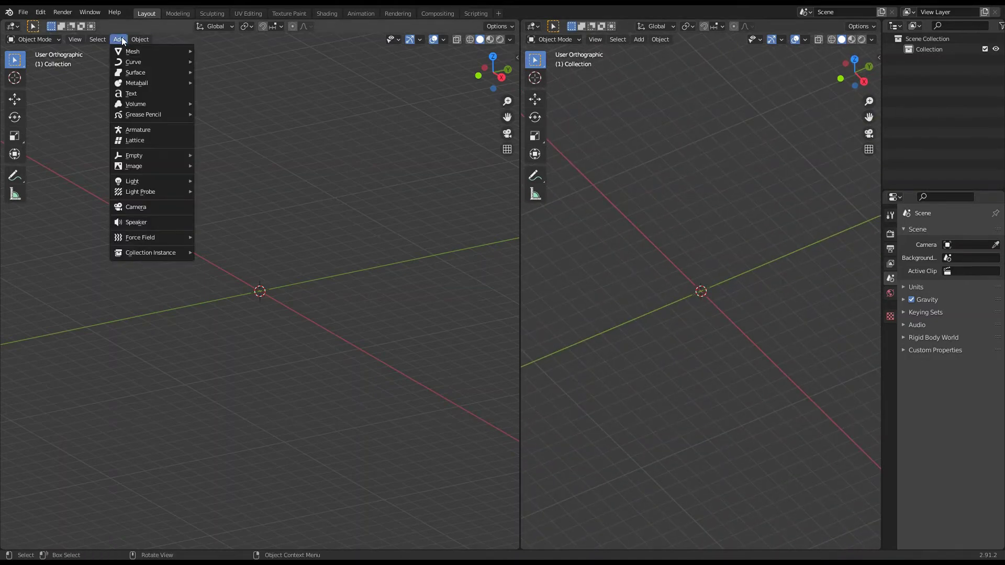
{"action": "mouse_move", "coordinate": [176, 51]}
{"action": "left_click", "coordinate": [216, 82]}
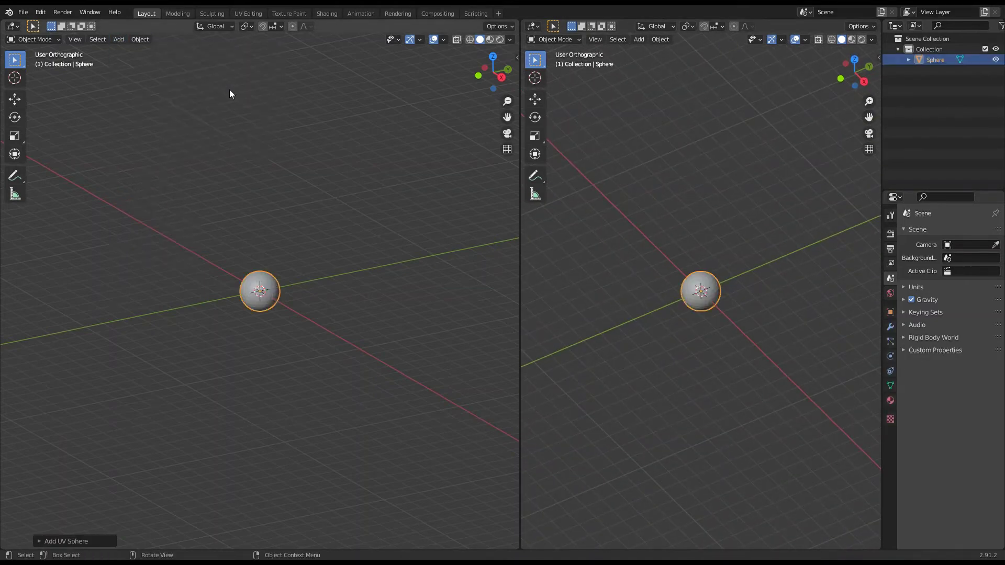
Examine the sphere up close and from different angles in the two viewports
{"action": "scroll", "coordinate": [310, 249], "scroll_direction": "up", "scroll_amount": 8}
{"action": "middle_click_drag", "start_coordinate": [659, 304], "coordinate": [765, 325]}
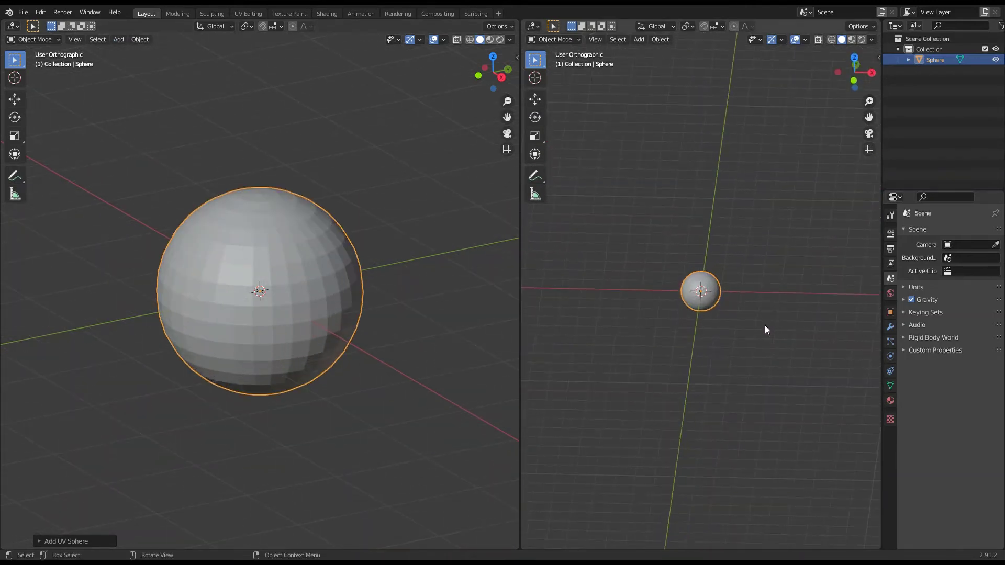
{"action": "scroll", "coordinate": [756, 326], "scroll_direction": "up", "scroll_amount": 6}
{"action": "scroll", "coordinate": [759, 314], "scroll_direction": "up", "scroll_amount": 5}
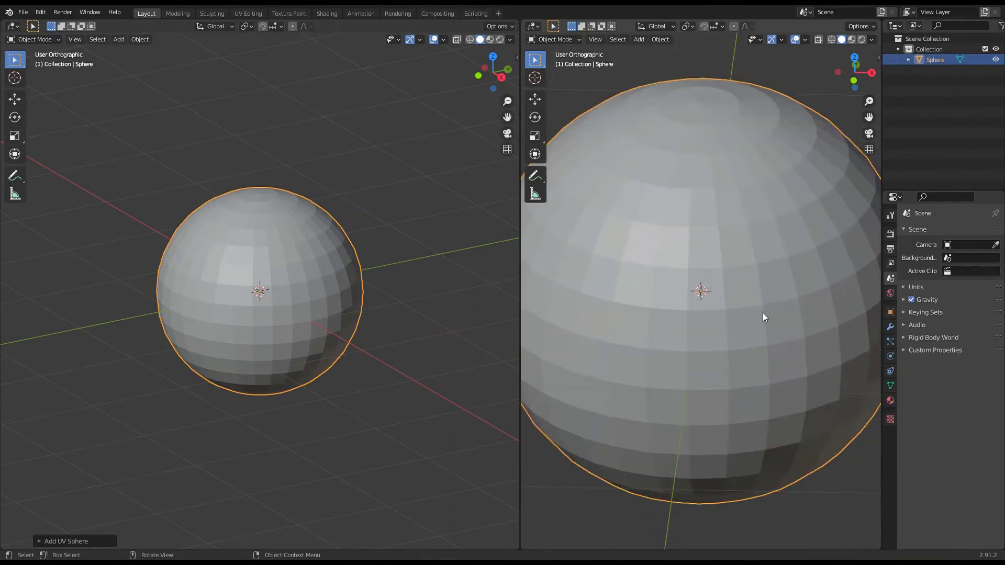
{"action": "scroll", "coordinate": [762, 313], "scroll_direction": "down", "scroll_amount": 4}
{"action": "middle_click_drag", "start_coordinate": [763, 313], "coordinate": [723, 316]}
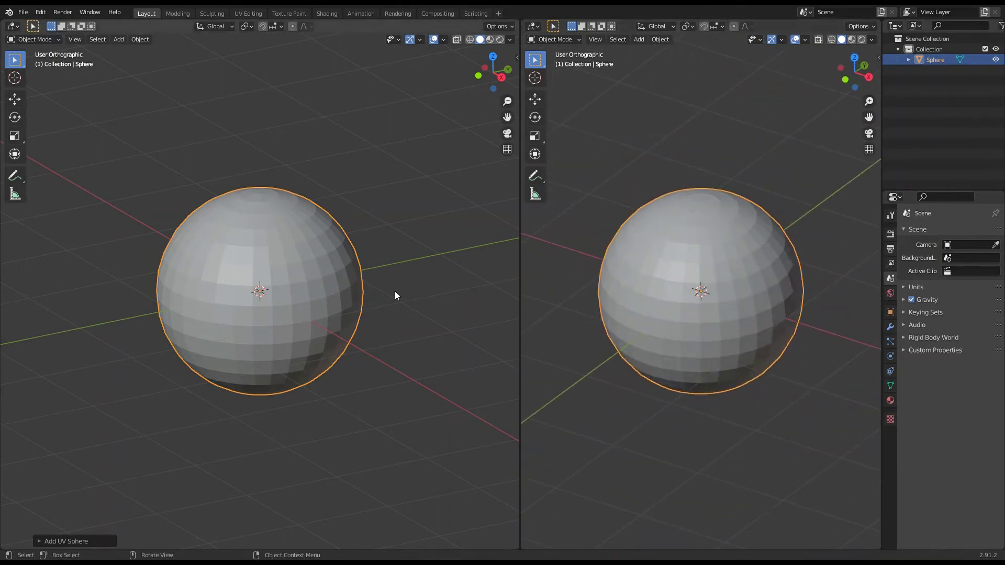
{"action": "mouse_move", "coordinate": [722, 314]}
{"action": "middle_mouse_down"}
{"action": "mouse_move", "coordinate": [737, 306]}
{"action": "mouse_move", "coordinate": [714, 293]}
{"action": "middle_mouse_up"}
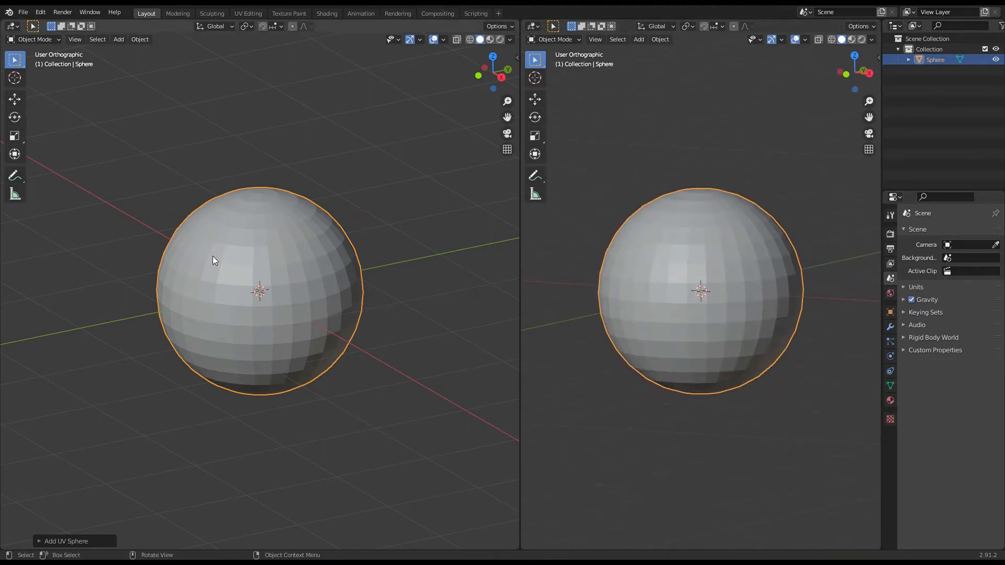
Delete the UV sphere from the scene
{"action": "key", "text": "x"}
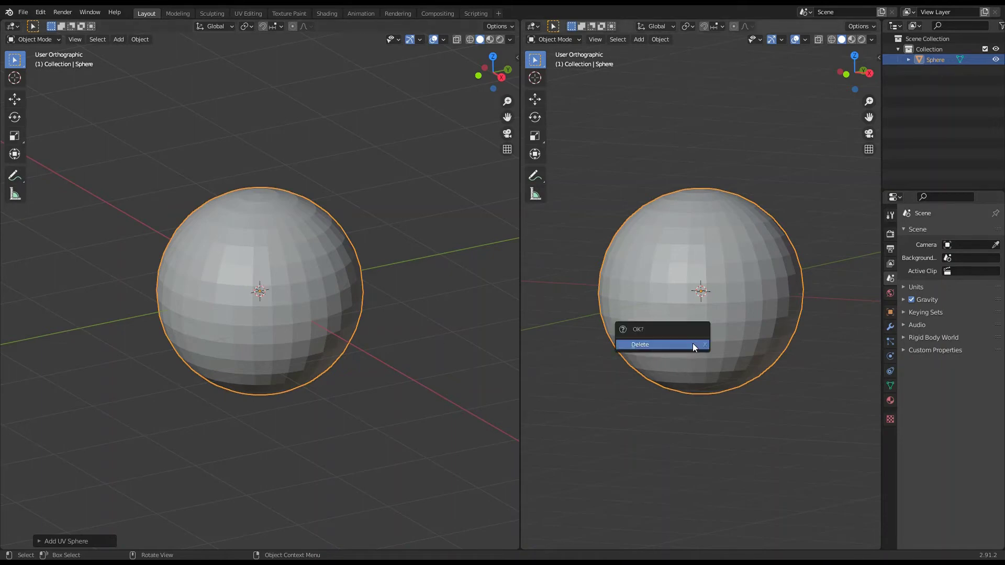
{"action": "left_click", "coordinate": [676, 348]}
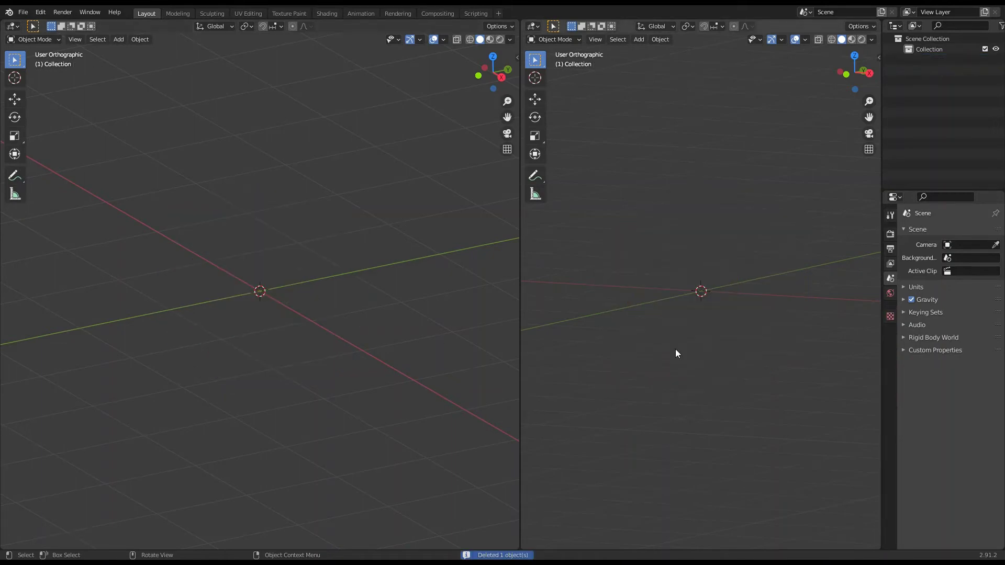
Add a cube mesh at the scene origin and switch it to Edit Mode
{"action": "left_click", "coordinate": [118, 40]}
{"action": "mouse_move", "coordinate": [131, 53]}
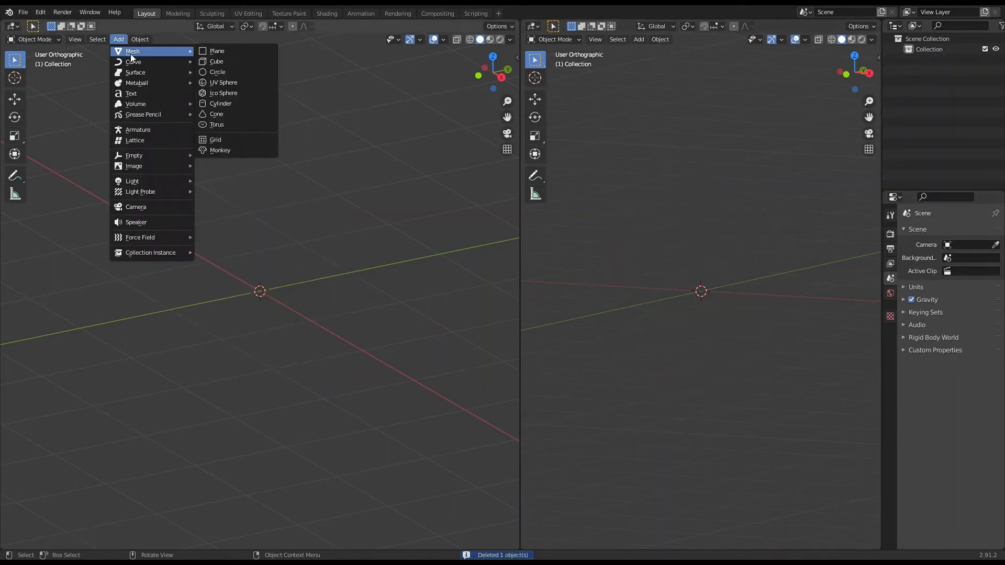
{"action": "left_click", "coordinate": [215, 62]}
{"action": "middle_click_drag", "start_coordinate": [301, 217], "coordinate": [301, 221]}
{"action": "key", "text": "Tab"}
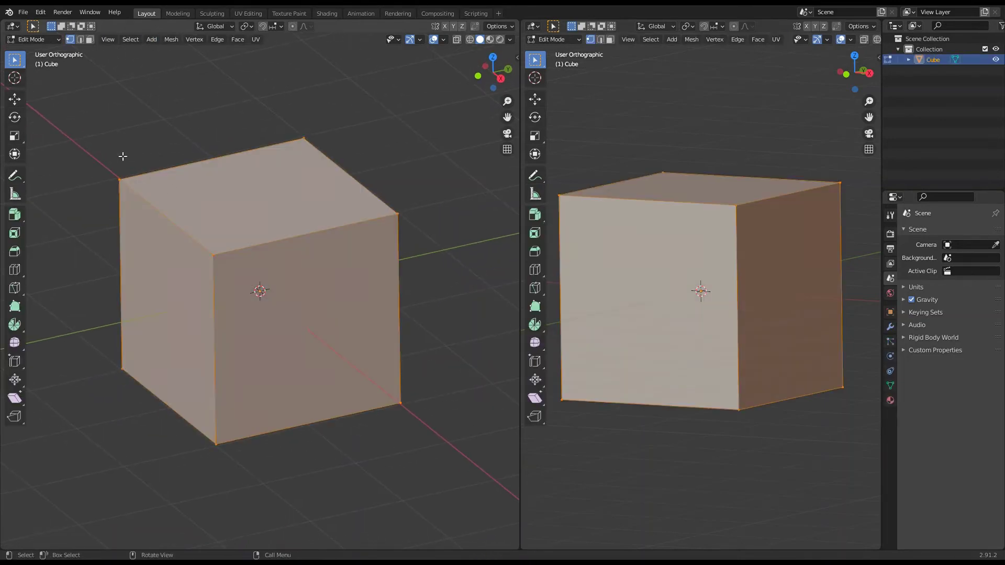
Select the four vertices of the cube's top face
{"action": "middle_click_drag", "start_coordinate": [691, 341], "coordinate": [671, 325]}
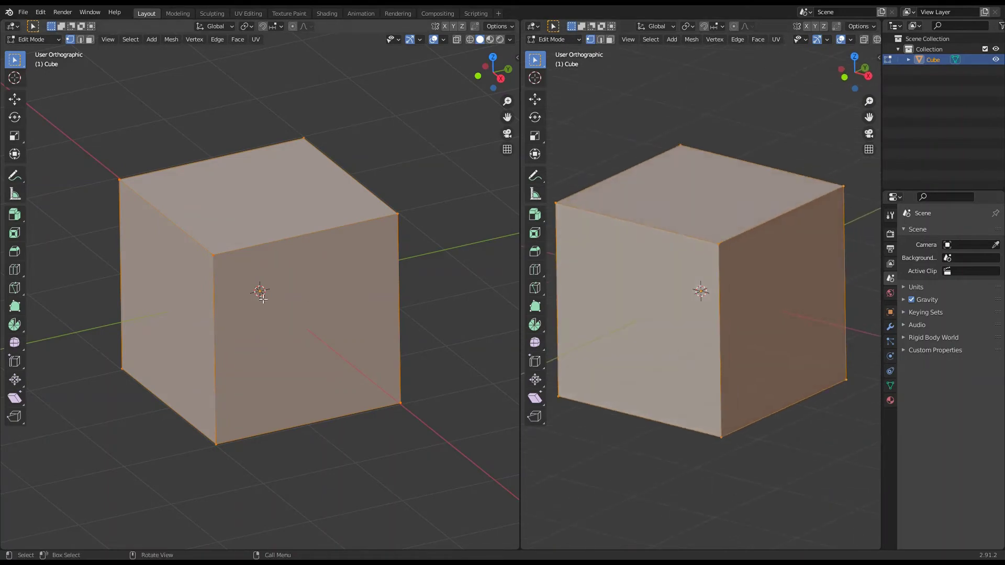
{"action": "left_click", "coordinate": [299, 245], "text": "alt"}
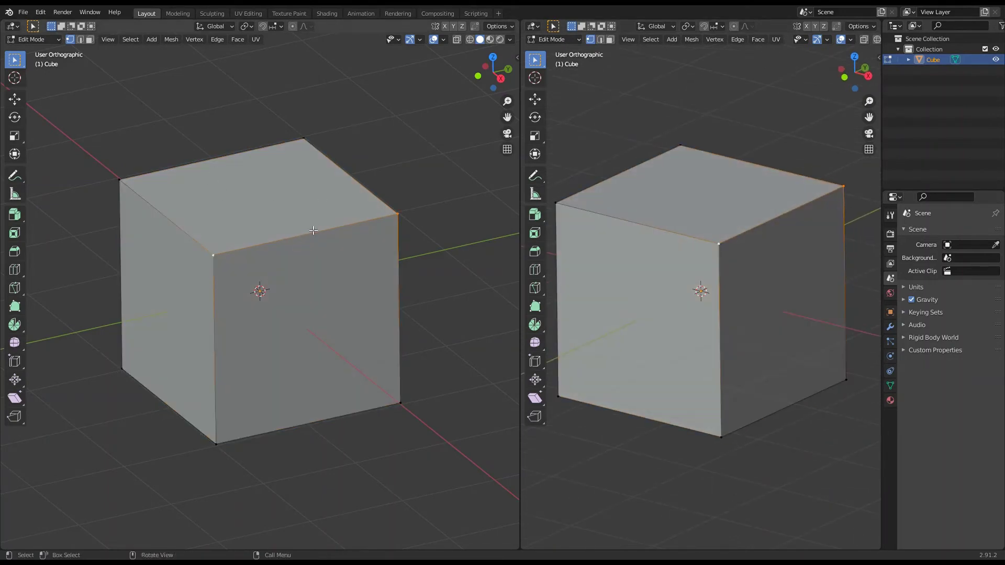
{"action": "left_click", "coordinate": [313, 233], "text": "alt"}
{"action": "left_click", "coordinate": [126, 177], "text": "shift"}
{"action": "left_click", "coordinate": [304, 139], "text": "shift"}
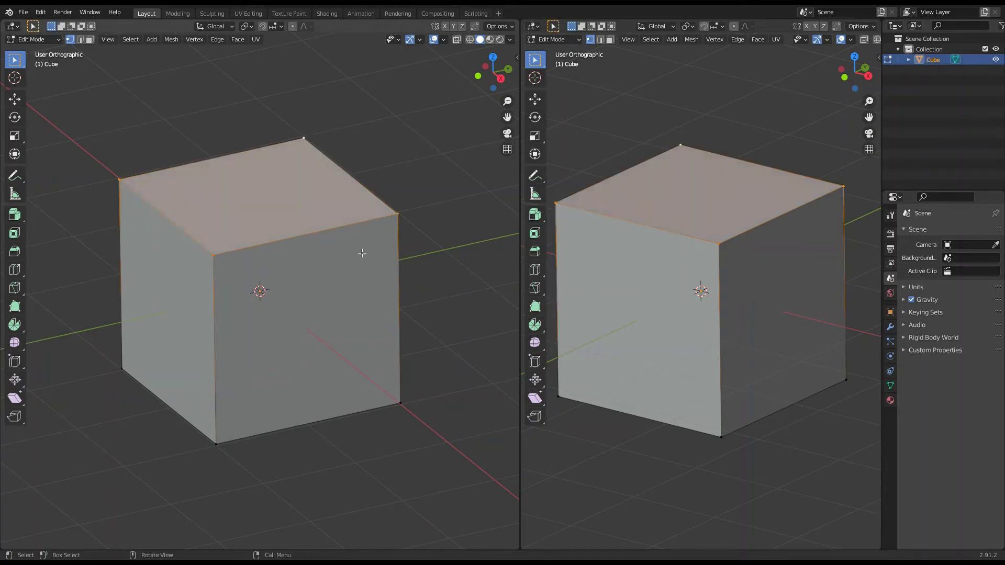
Rotate the cube's top face counterclockwise in a top orthographic view of the second viewport, keeping the base fixed
{"action": "mouse_move", "coordinate": [364, 251]}
{"action": "middle_mouse_down"}
{"action": "mouse_move", "coordinate": [416, 273]}
{"action": "mouse_move", "coordinate": [424, 204]}
{"action": "mouse_move", "coordinate": [360, 254]}
{"action": "middle_mouse_up"}
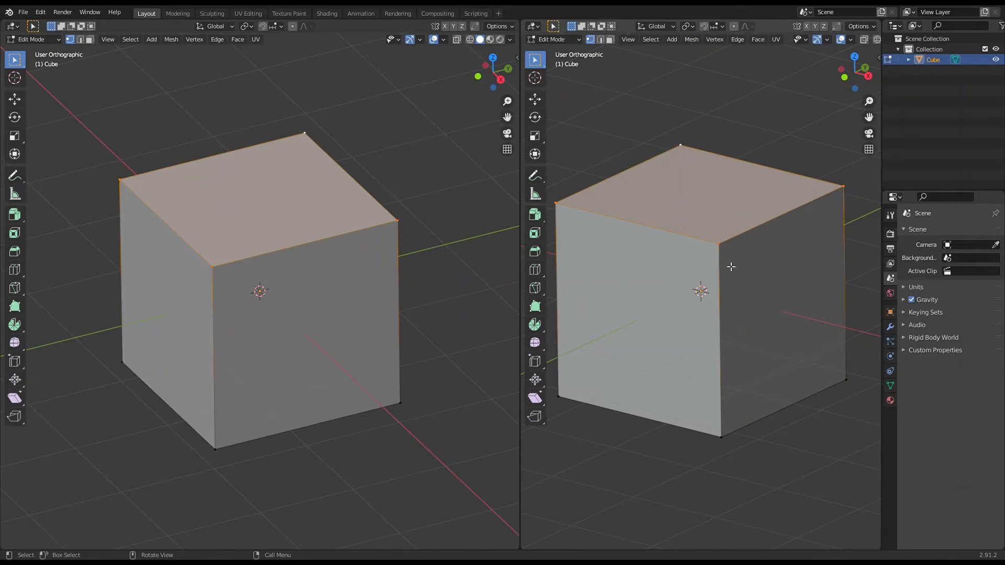
{"action": "key", "text": "KP_7"}
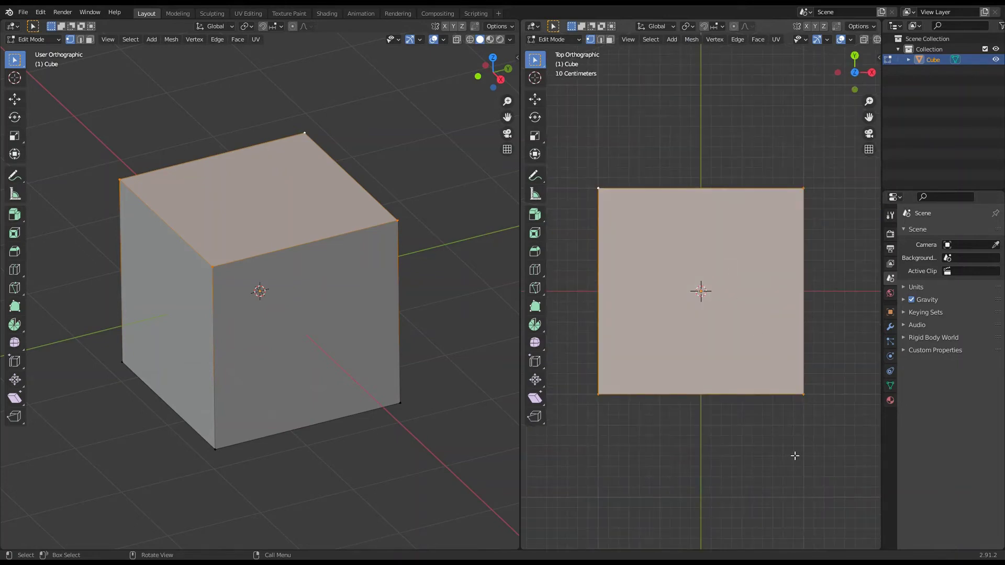
{"action": "key", "text": "r"}
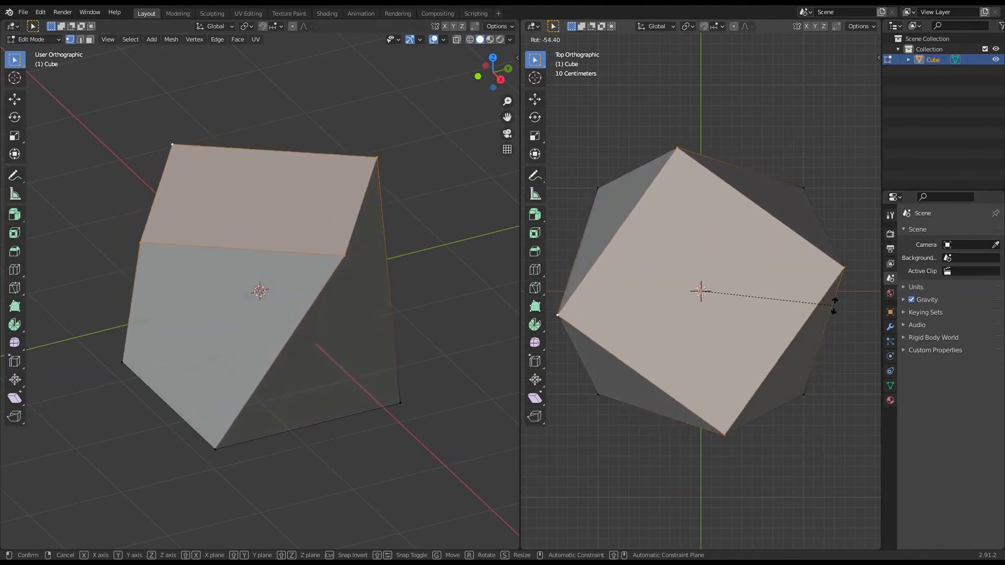
{"action": "left_click", "coordinate": [839, 263]}
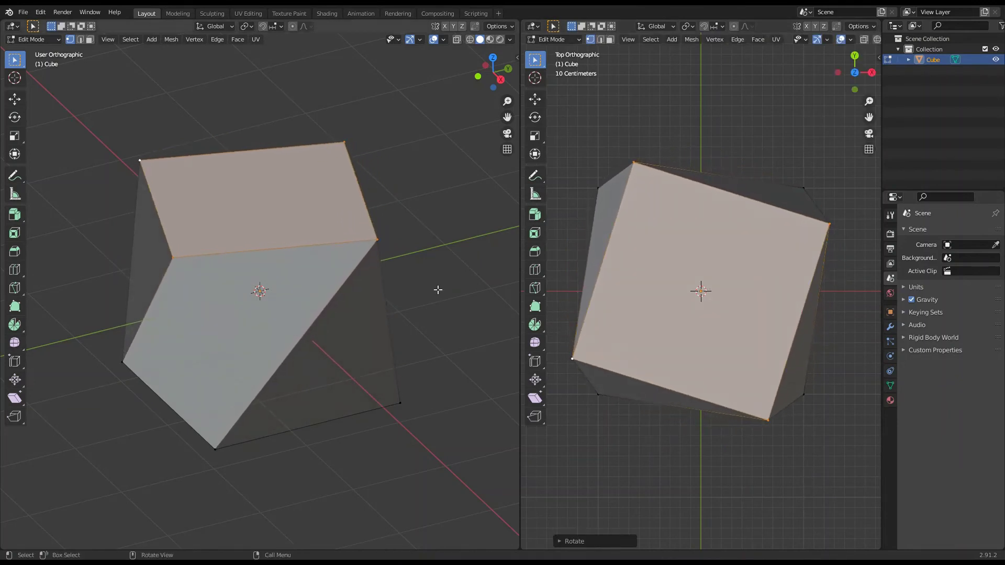
{"action": "middle_click_drag", "start_coordinate": [438, 289], "coordinate": [305, 291]}
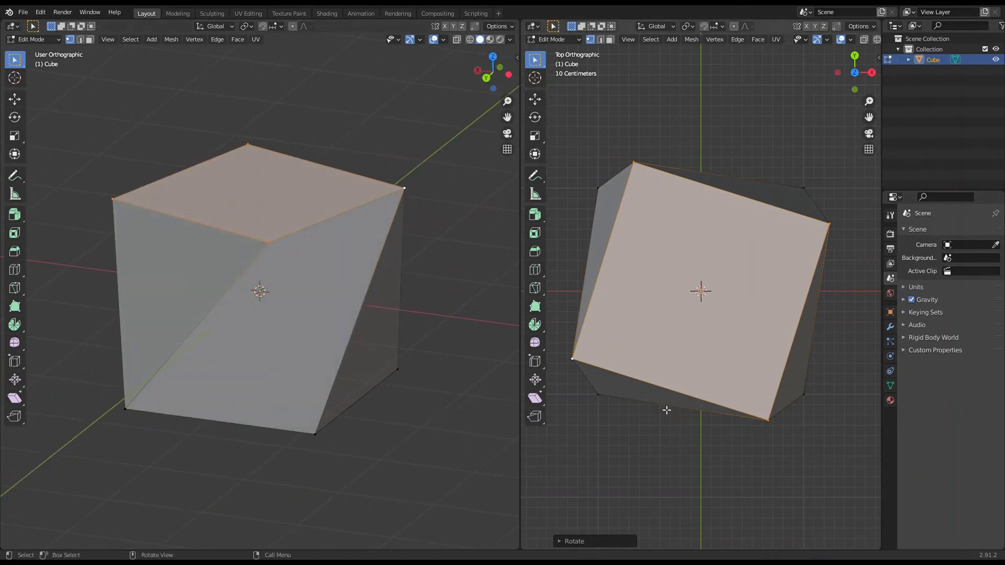
Join the two 3D viewports into one, keeping the user orthographic view and removing the top view
{"action": "right_click", "coordinate": [525, 443]}
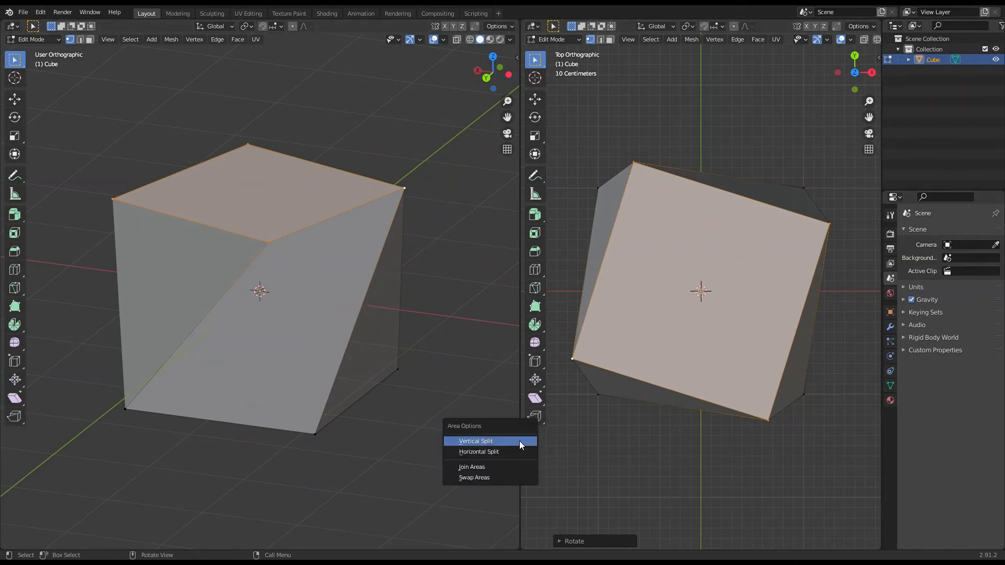
{"action": "left_click", "coordinate": [498, 467]}
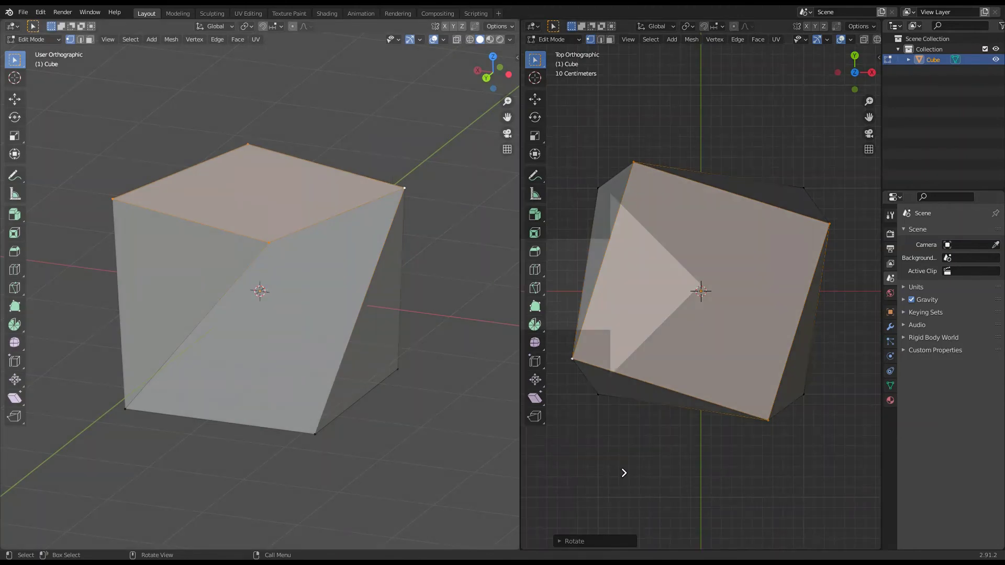
{"action": "left_click", "coordinate": [621, 471]}
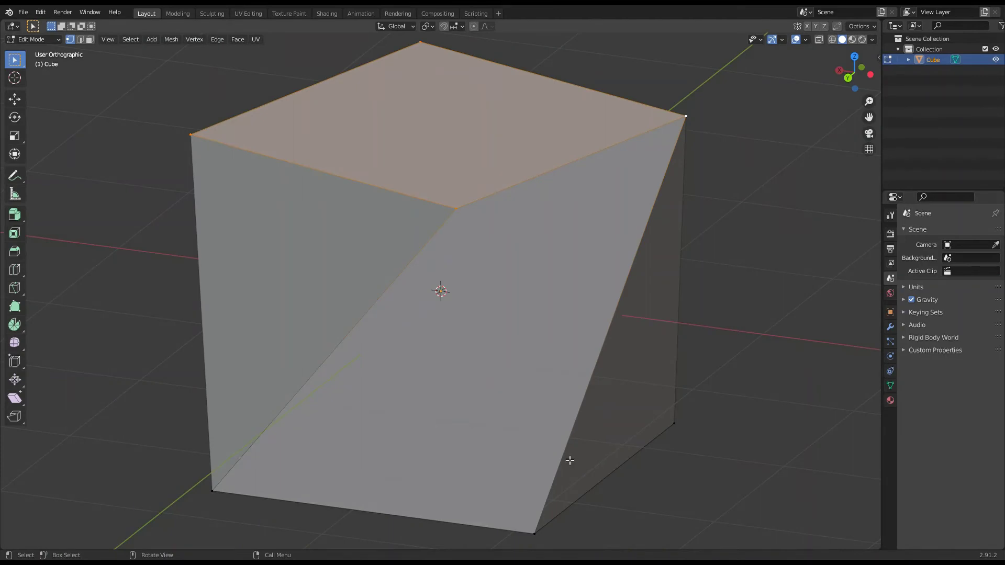
Split the 3D viewport into top, front, right and user views with Toggle Quad View
{"action": "scroll", "coordinate": [595, 417], "scroll_direction": "down", "scroll_amount": 2}
{"action": "scroll", "coordinate": [594, 406], "scroll_direction": "down", "scroll_amount": 1}
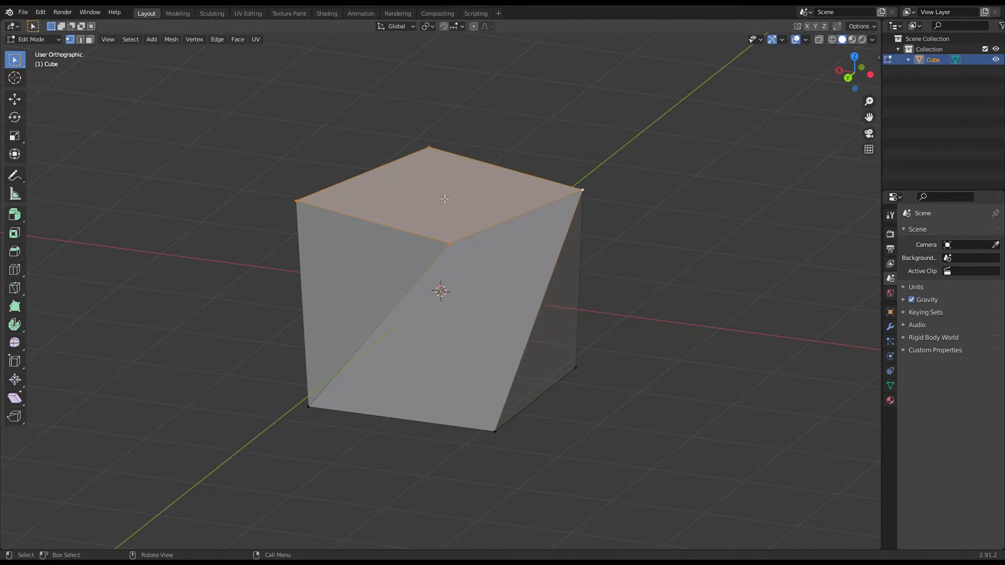
{"action": "middle_click_drag", "start_coordinate": [445, 199], "coordinate": [427, 189]}
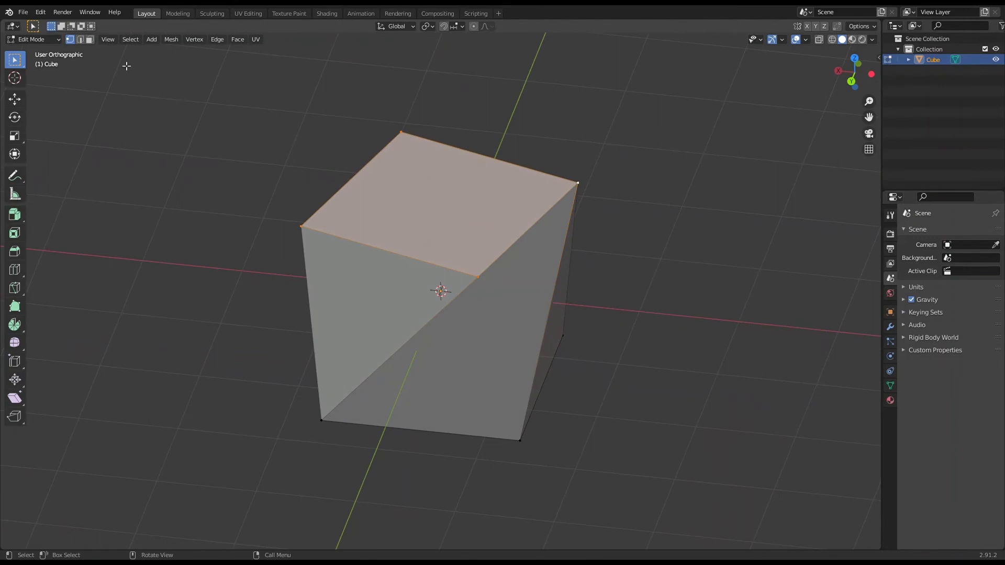
{"action": "left_click", "coordinate": [112, 40]}
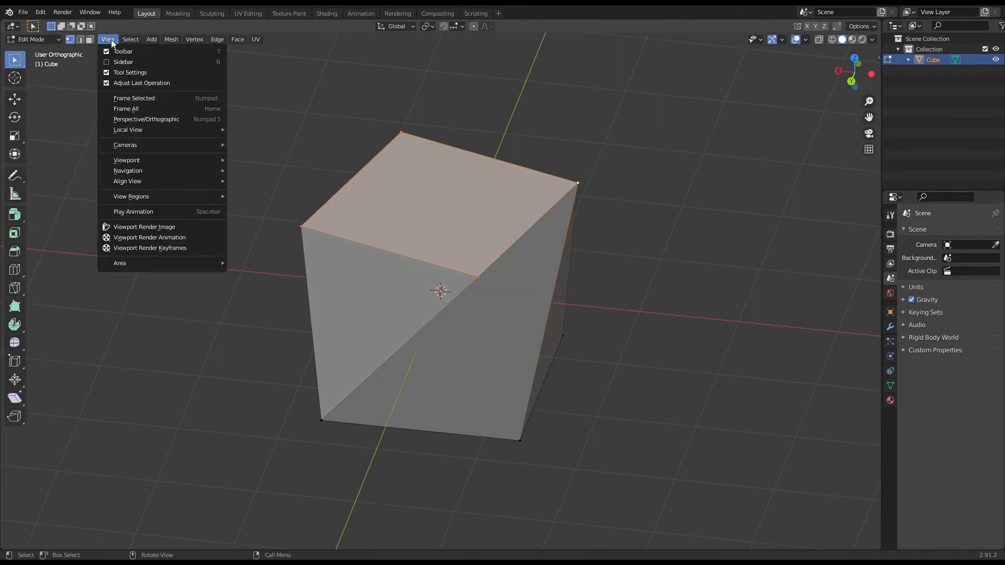
{"action": "mouse_move", "coordinate": [126, 265]}
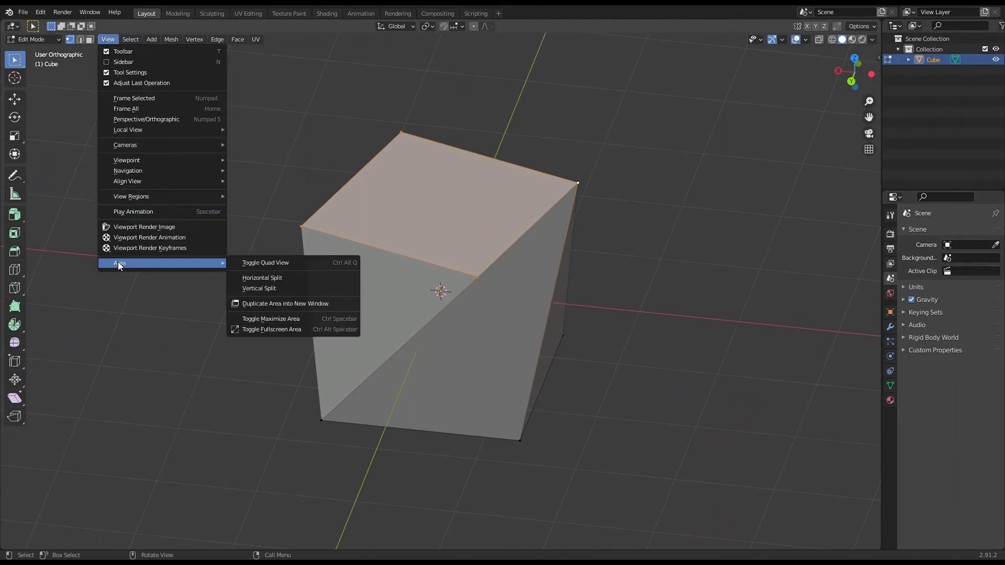
{"action": "mouse_move", "coordinate": [208, 265]}
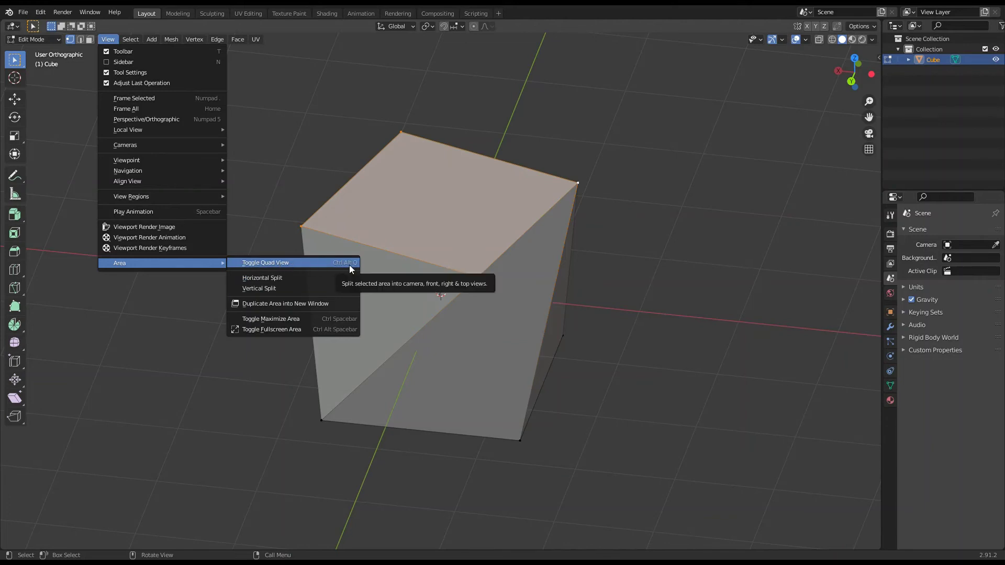
{"action": "left_click", "coordinate": [286, 261]}
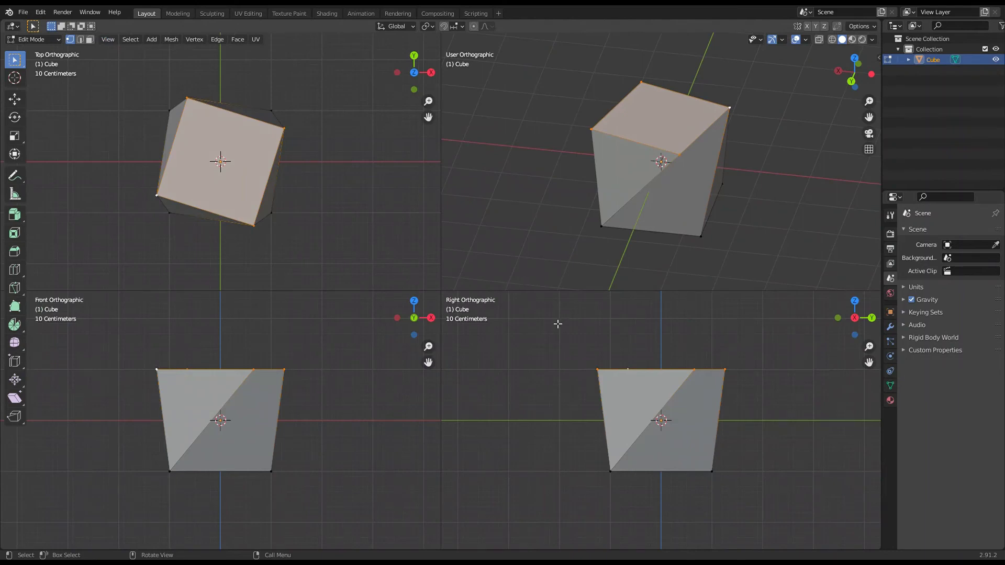
Deselect all of the cube's geometry and return from quad view to a single viewport
{"action": "middle_click_drag", "start_coordinate": [598, 280], "coordinate": [568, 165]}
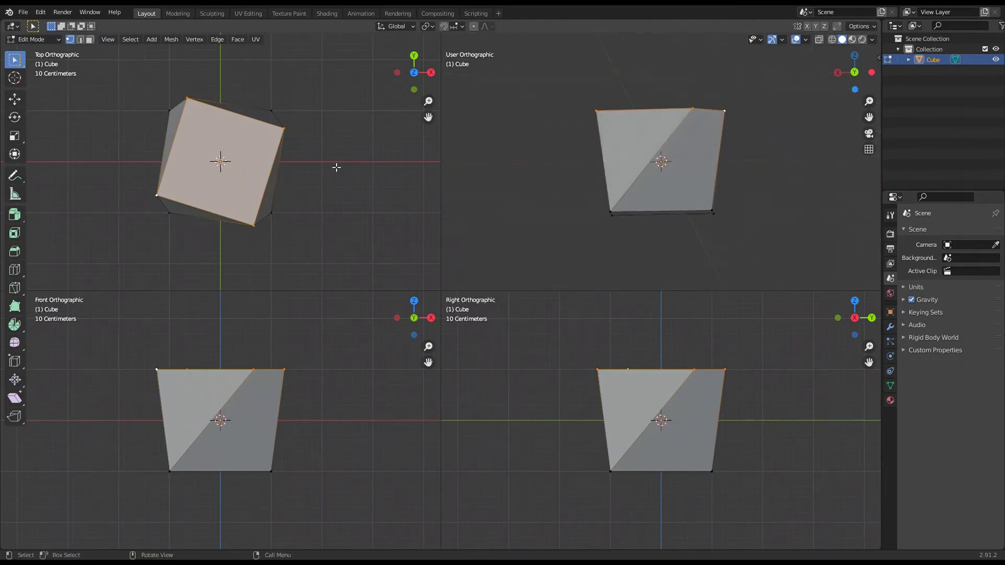
{"action": "key", "text": "alt+a"}
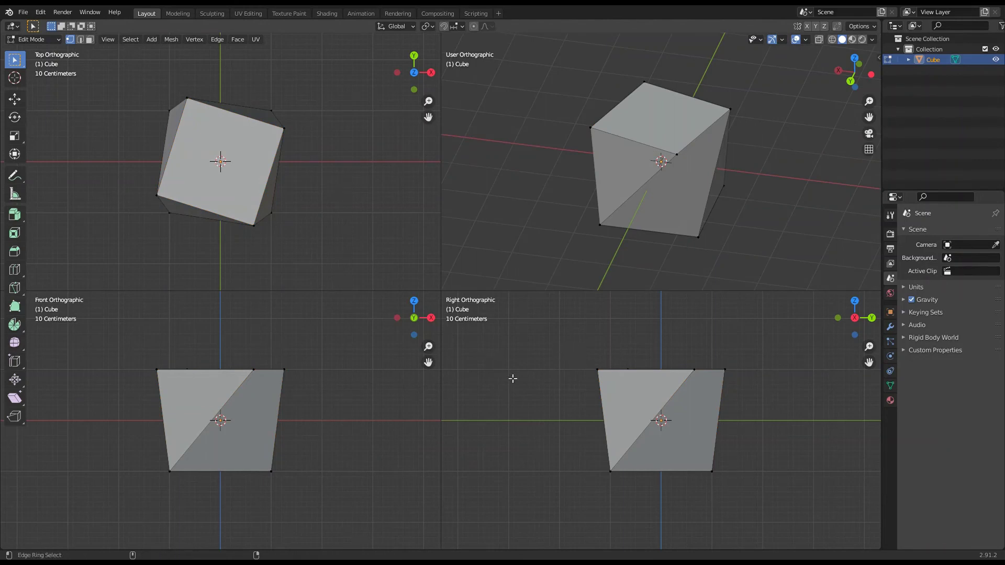
{"action": "key", "text": "ctrl+alt+q"}
Turn quad view on once more and switch back to the single user orthographic view
{"action": "mouse_move", "coordinate": [514, 378]}
{"action": "middle_mouse_down"}
{"action": "mouse_move", "coordinate": [529, 355]}
{"action": "mouse_move", "coordinate": [516, 361]}
{"action": "middle_mouse_up"}
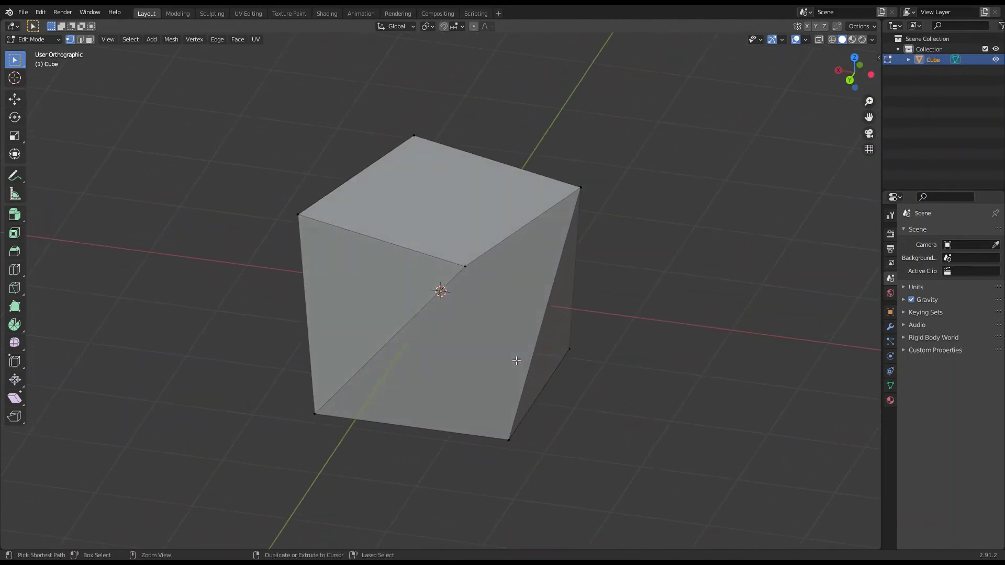
{"action": "key", "text": "ctrl+alt+q"}
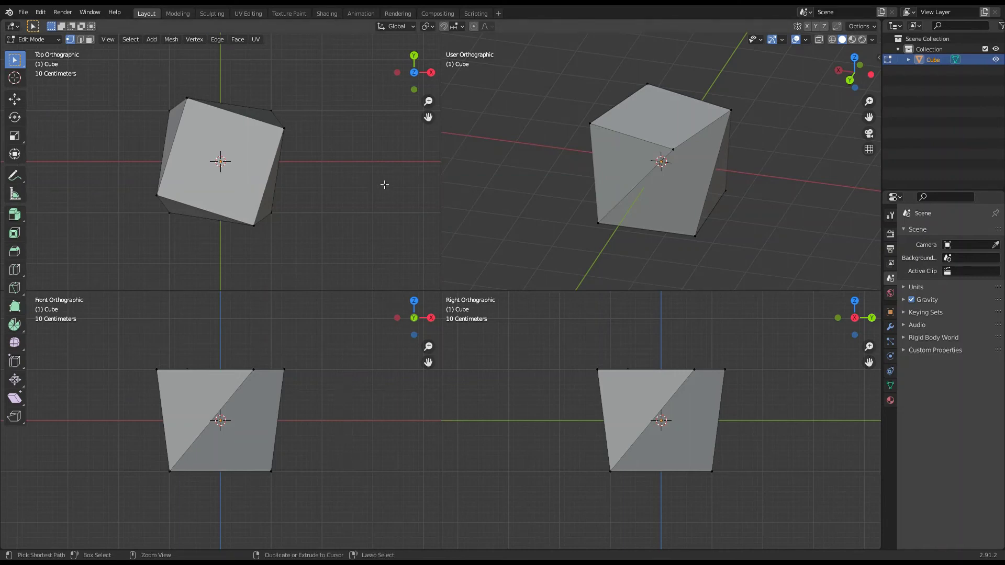
{"action": "key", "text": "ctrl+alt+q"}
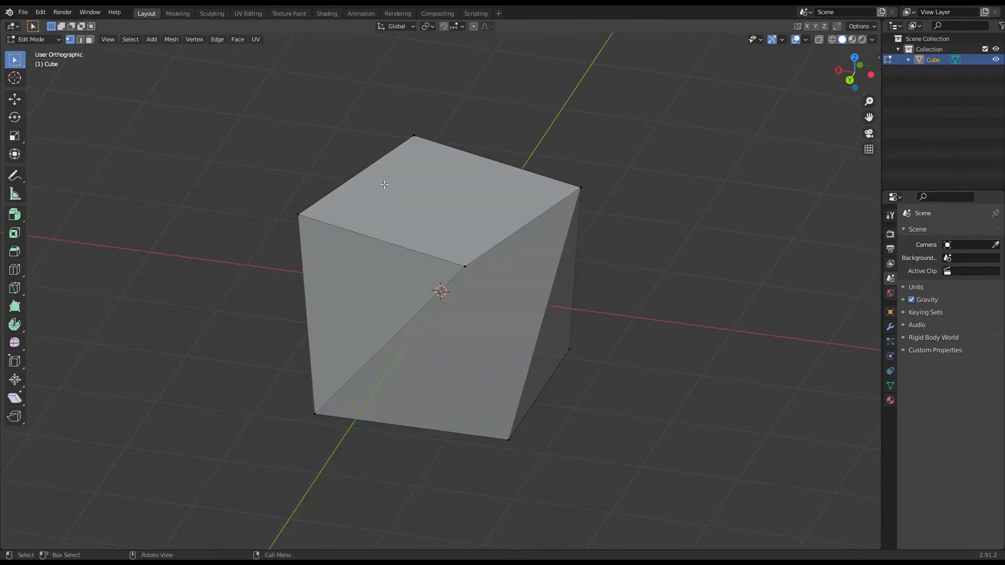
{"action": "middle_click_drag", "start_coordinate": [409, 188], "coordinate": [487, 263]}
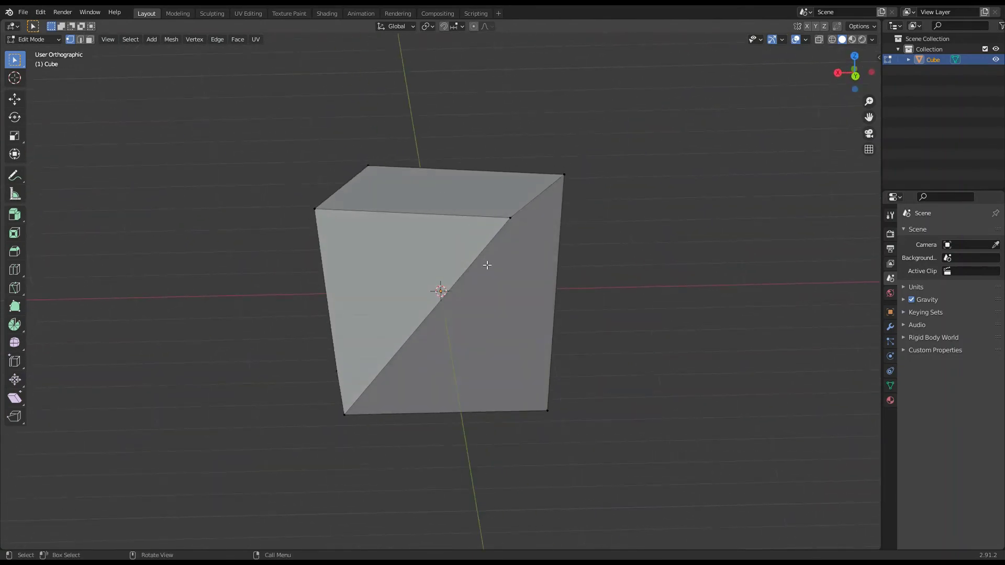
{"action": "scroll", "coordinate": [489, 270], "scroll_direction": "down", "scroll_amount": 2}
{"action": "scroll", "coordinate": [484, 268], "scroll_direction": "up", "scroll_amount": 3}
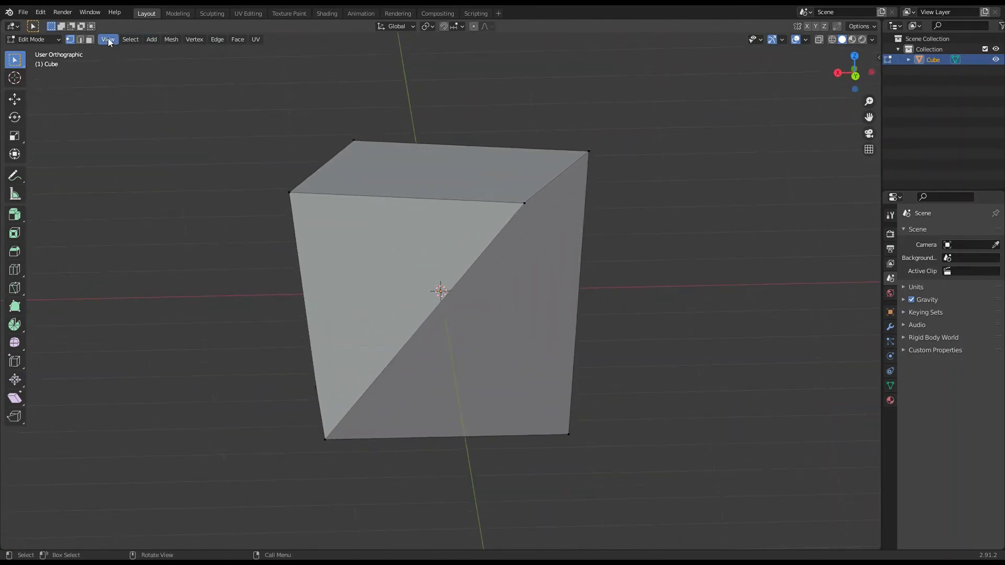
{"action": "left_click", "coordinate": [108, 39]}
Widen the Outliner and Properties editors at the viewport's expense, and maximize the 3D viewport area
{"action": "left_click_drag", "start_coordinate": [882, 392], "coordinate": [788, 394]}
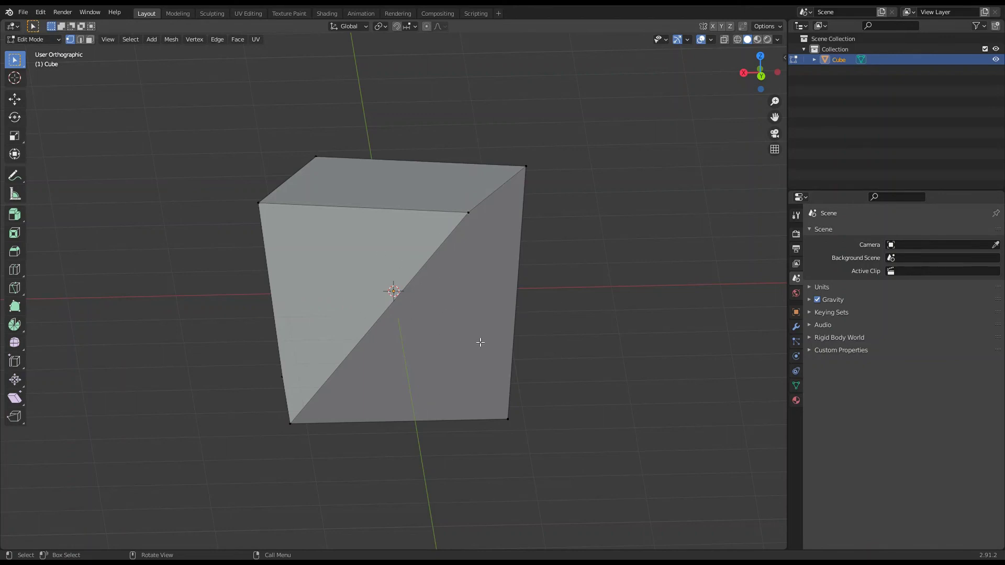
{"action": "key", "text": "ctrl+space"}
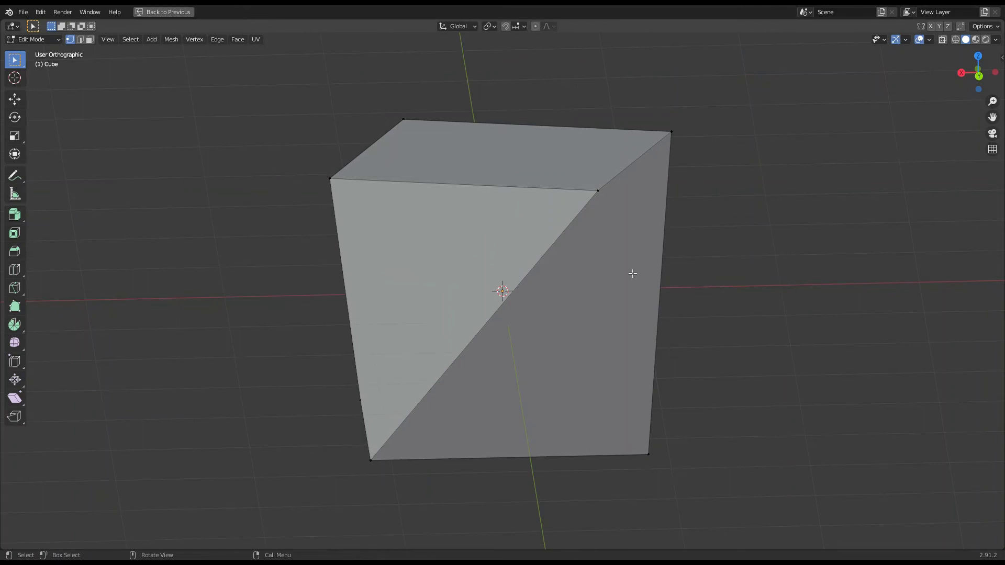
Restore the maximized 3D viewport to the normal layout and narrow the Outliner and Properties editors
{"action": "key", "text": "ctrl"}
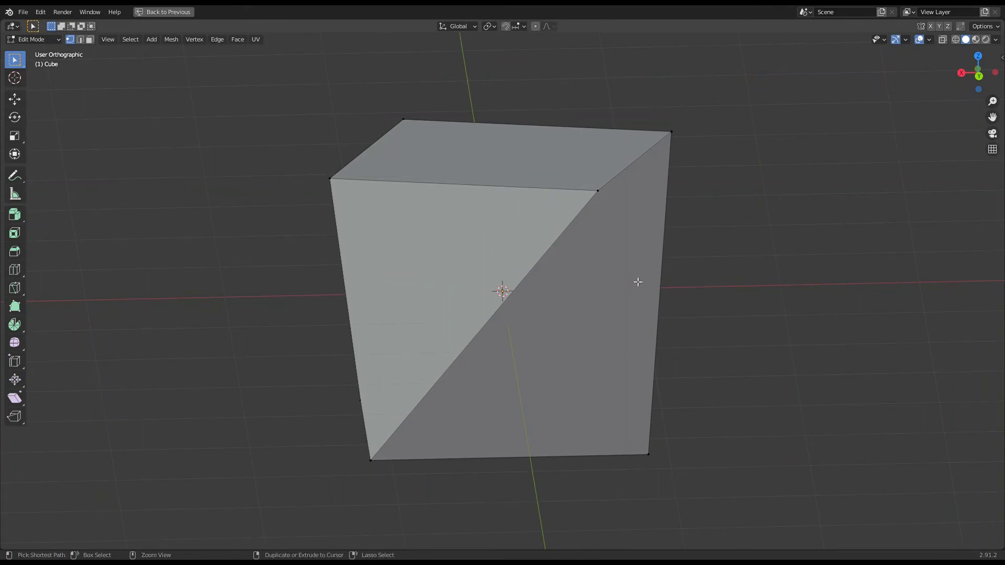
{"action": "key", "text": "ctrl+space"}
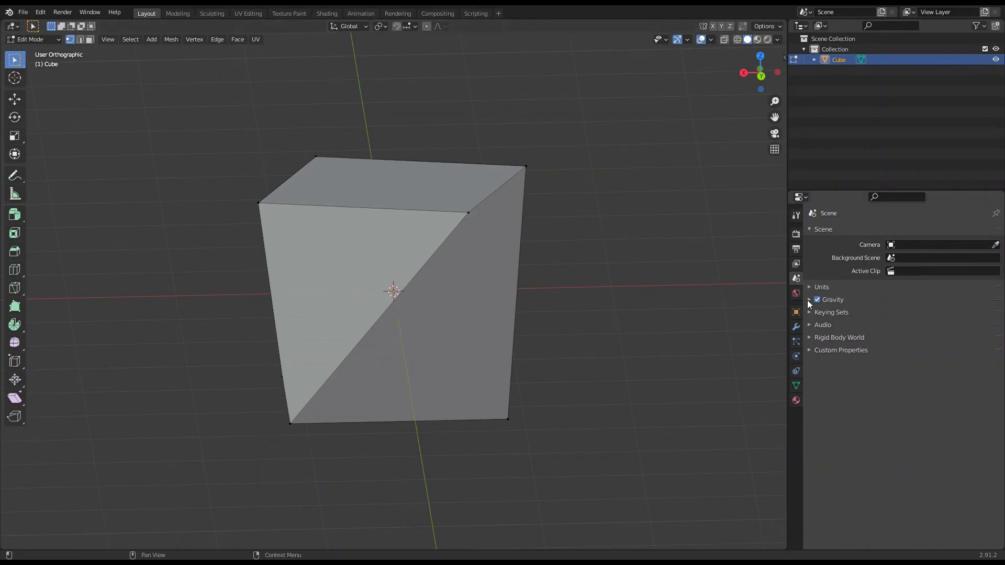
{"action": "left_click_drag", "start_coordinate": [788, 295], "coordinate": [892, 301]}
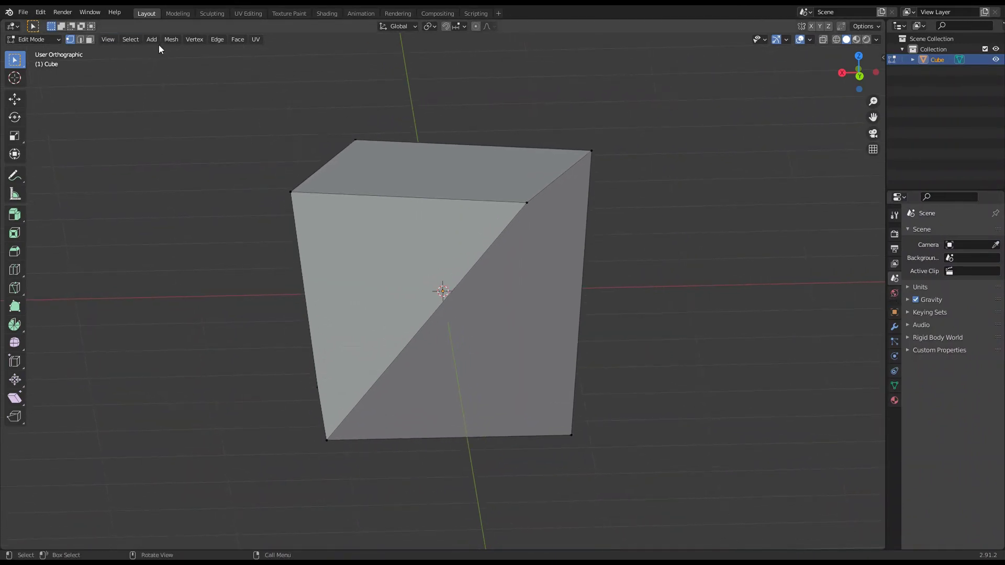
Open the Area options for the 3D viewport
{"action": "left_click", "coordinate": [109, 39]}
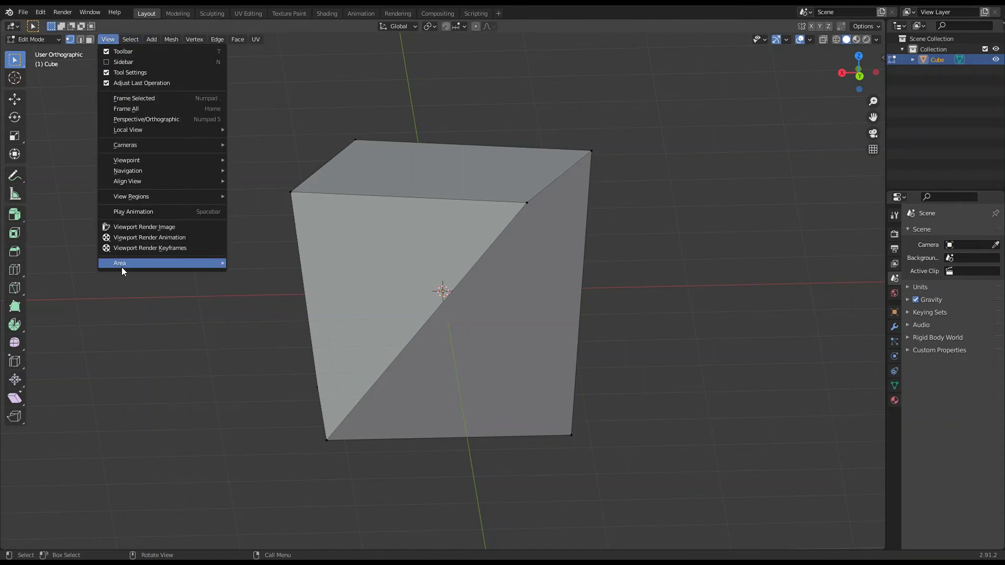